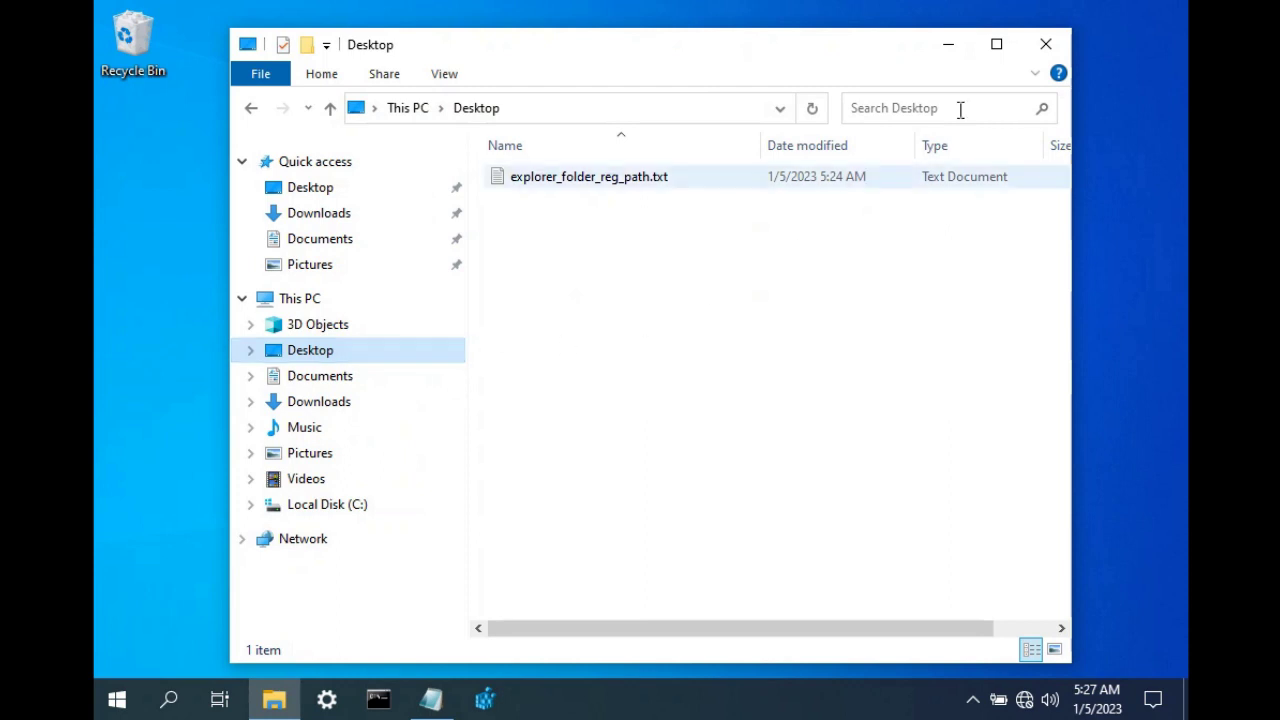
Minimise File Explorer, then start the Registry Editor and minimise its window too.
click(950, 45)
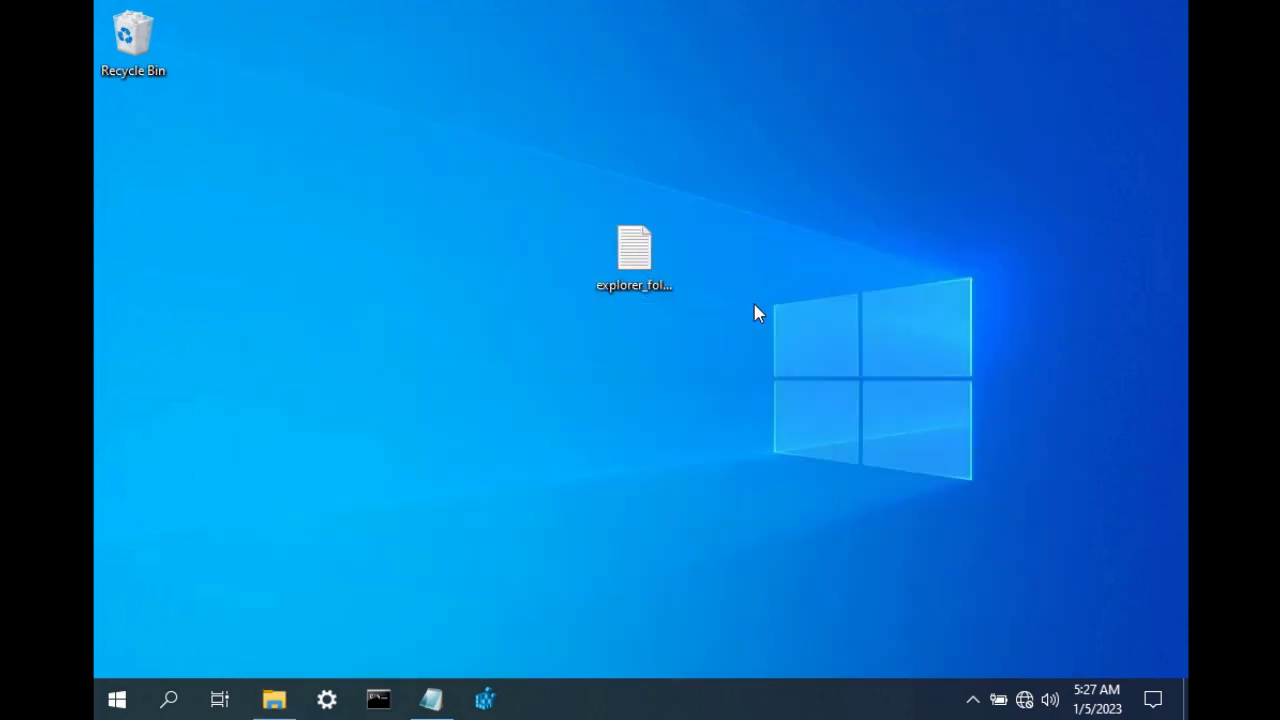
click(500, 699)
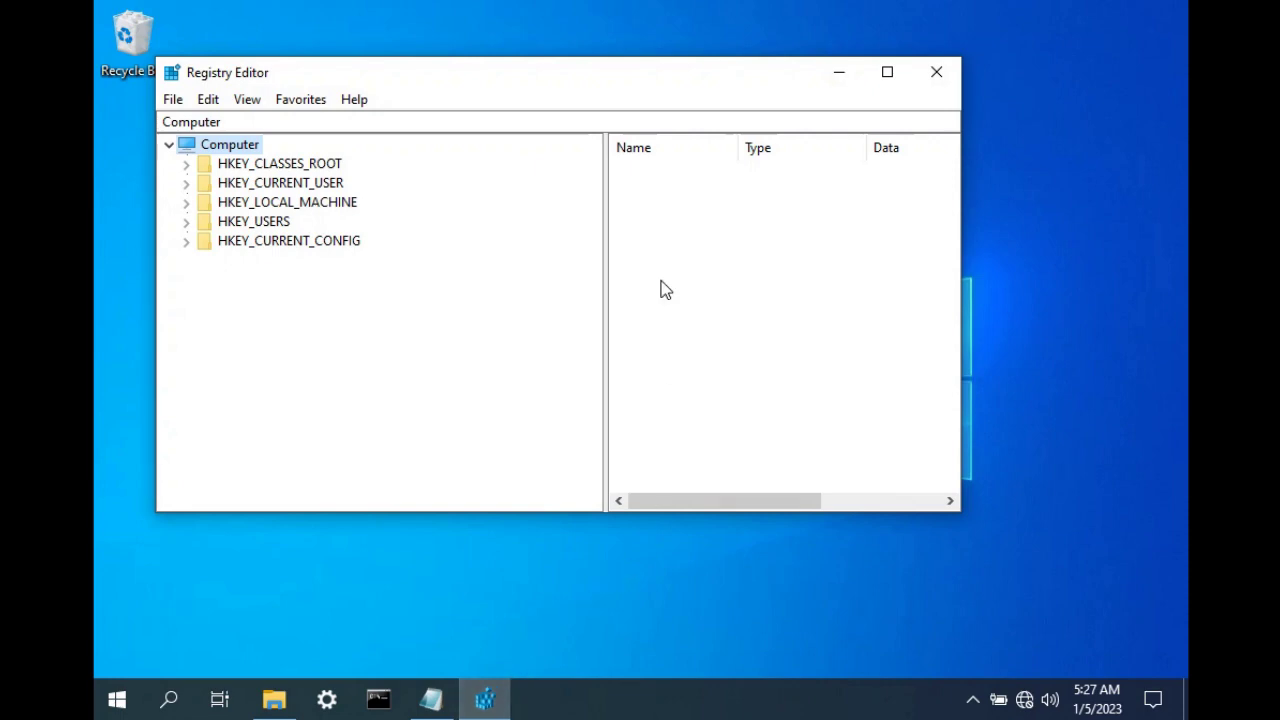
click(834, 73)
Copy the first FolderDescriptions registry path in the Desktop section of explorer_folder_reg_path.txt and minimise the file.
click(660, 246)
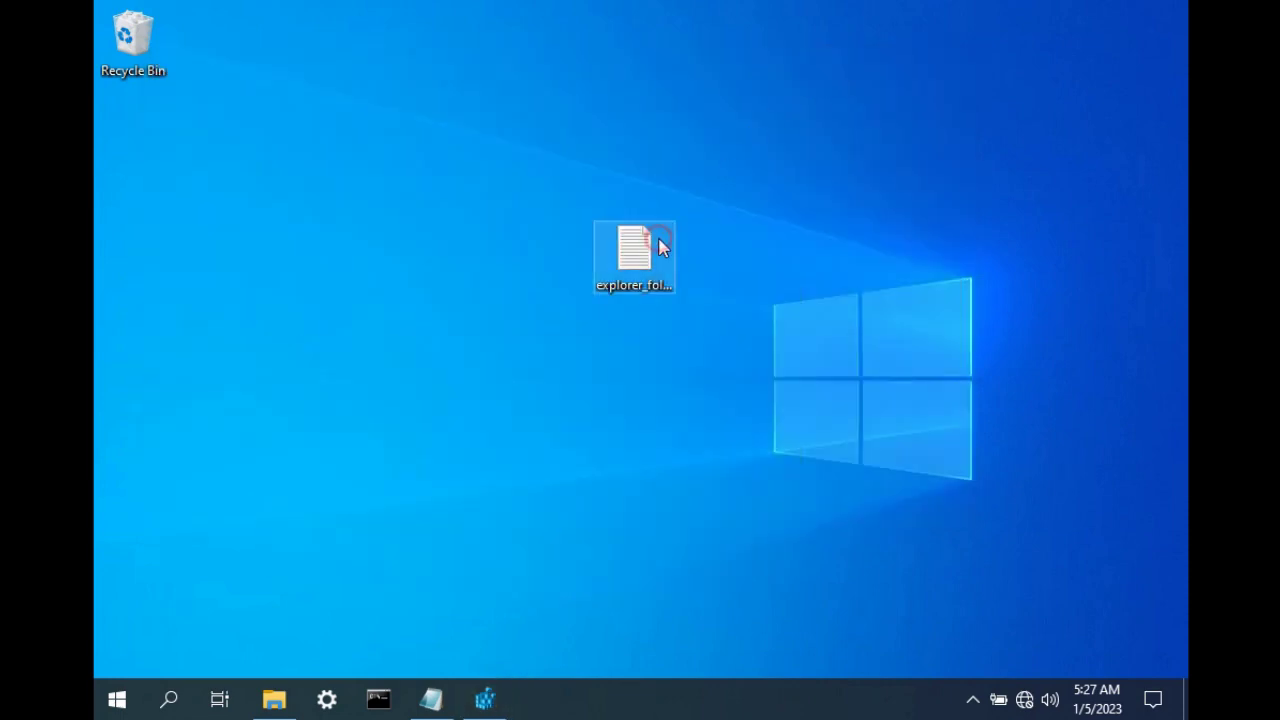
double_click(660, 246)
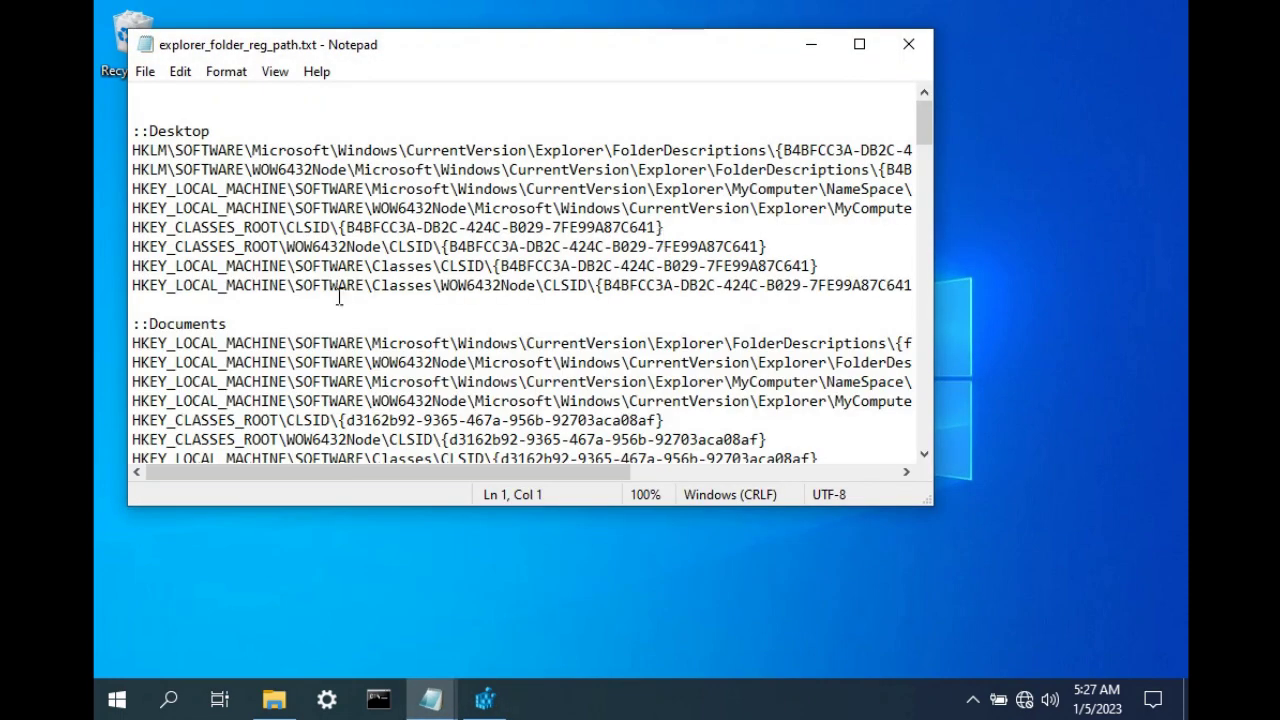
drag(135, 150, 922, 155)
key(ctrl+c)
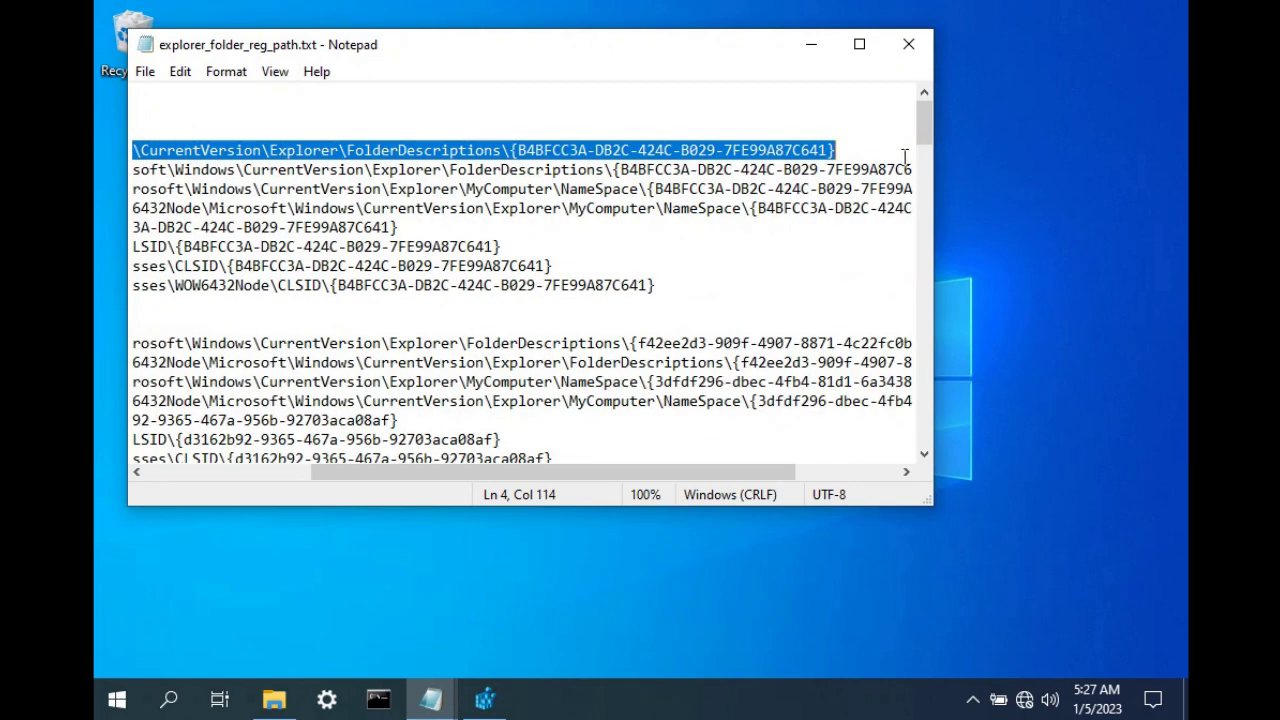
click(810, 46)
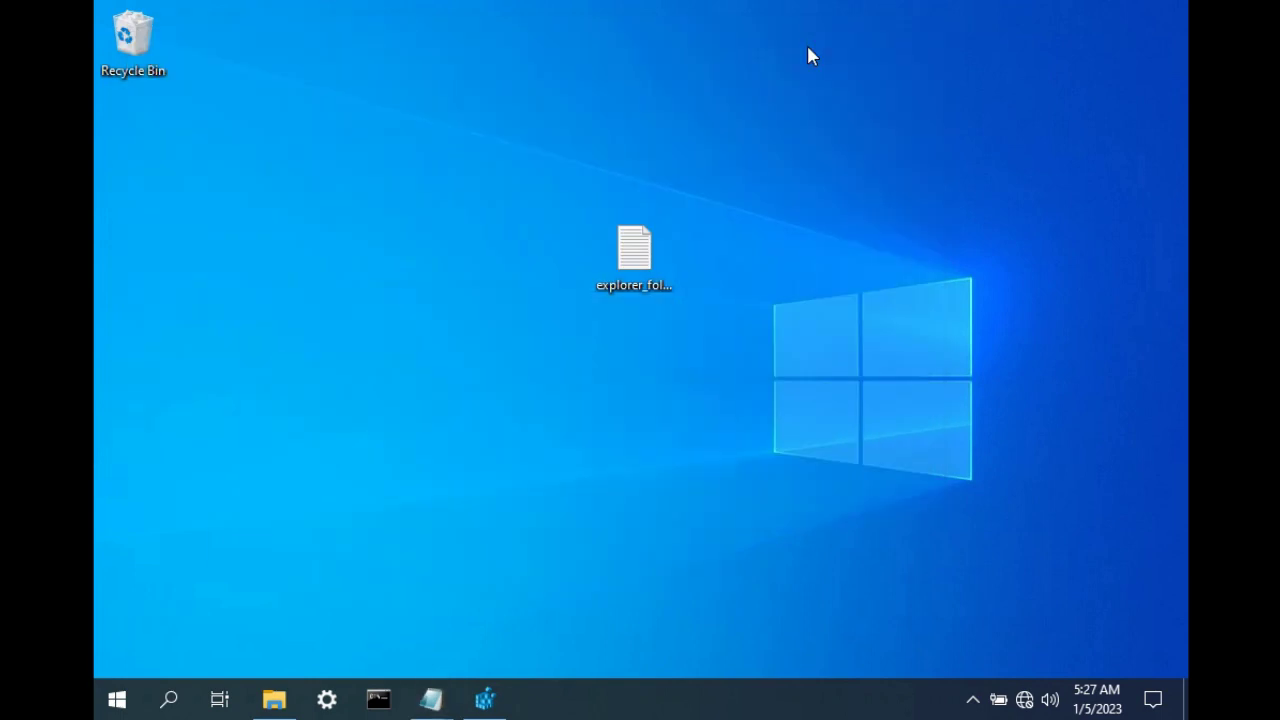
Switch to the Registry Editor and go to the copied path HKLM\SOFTWARE\Microsoft\Windows\CurrentVersion\Explorer\FolderDescriptions\{B4BFCC3A-DB2C-424C-B029-7FE99A87C641}.
click(484, 698)
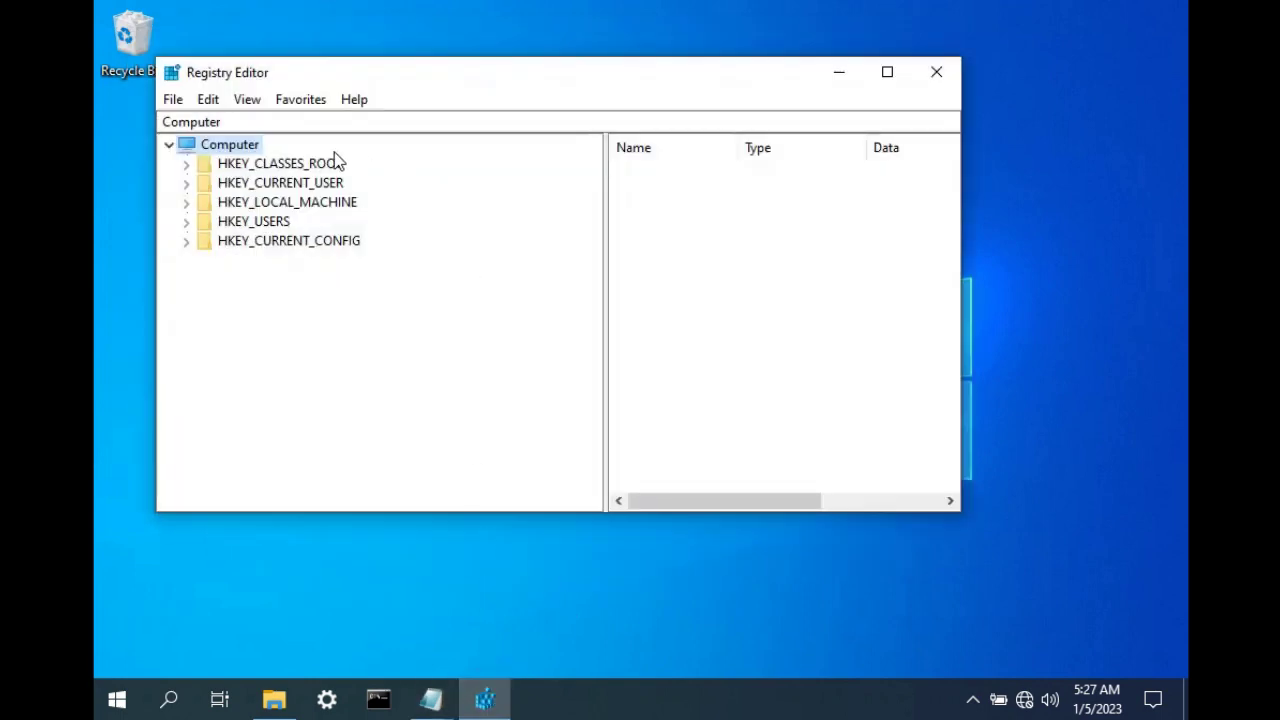
click(262, 125)
key(ctrl+v)
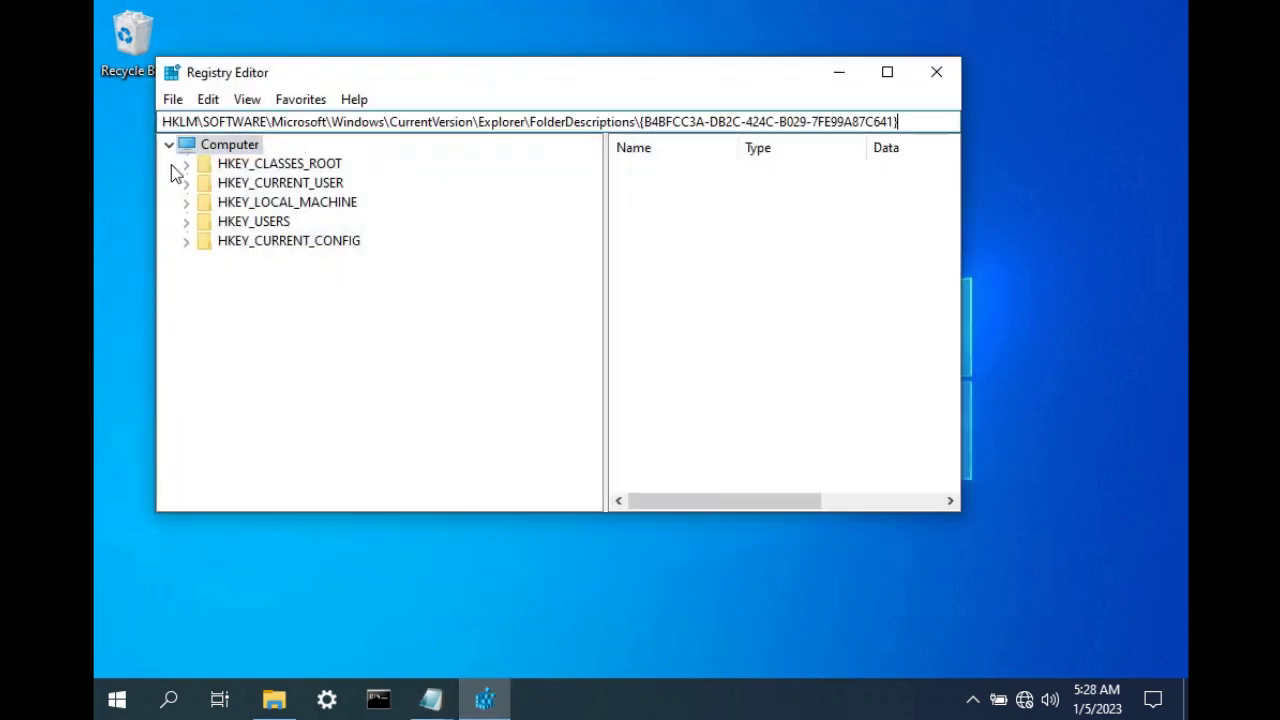
key(Return)
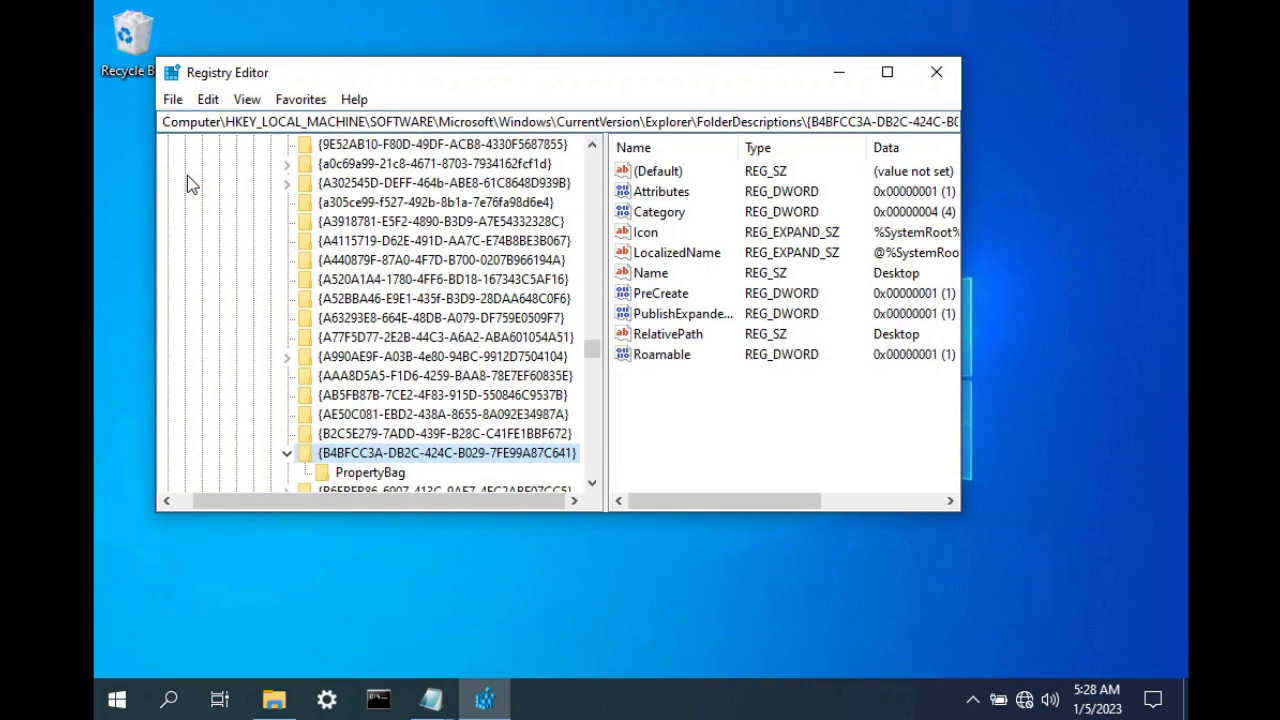
scroll(480, 408, down, 2)
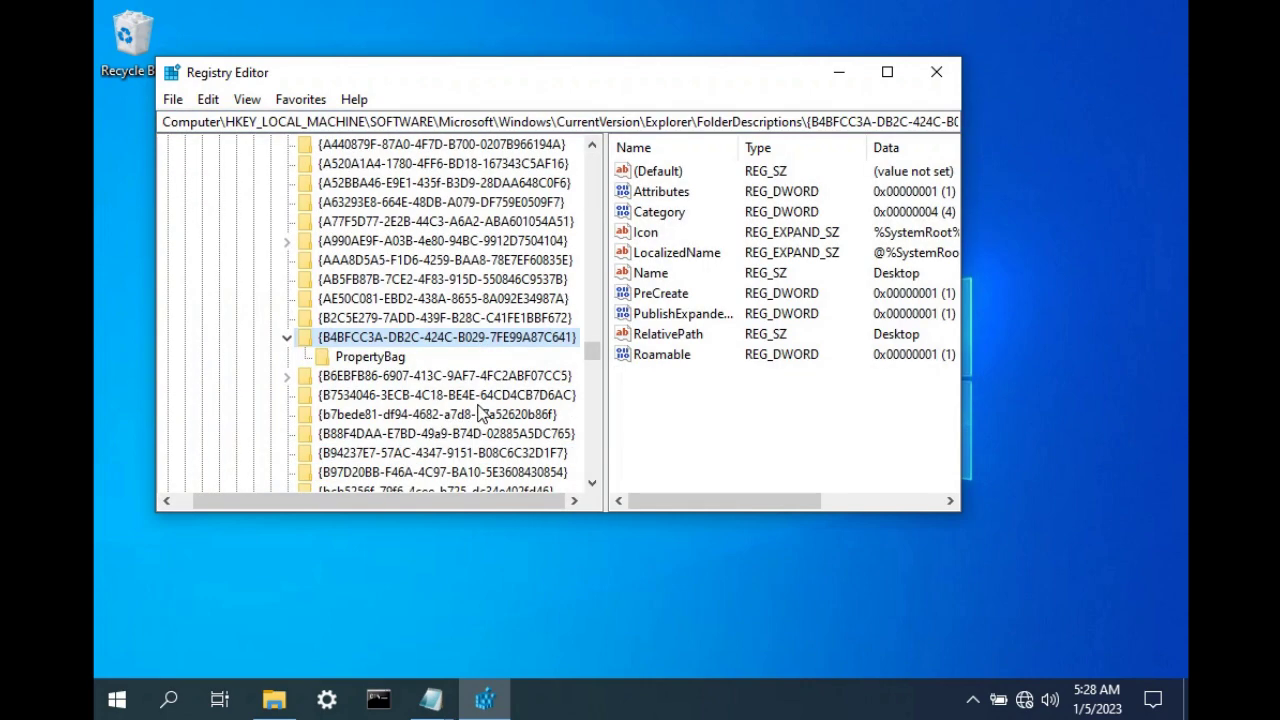
Create a new string value in the PropertyBag subkey of the Desktop folder key.
click(366, 360)
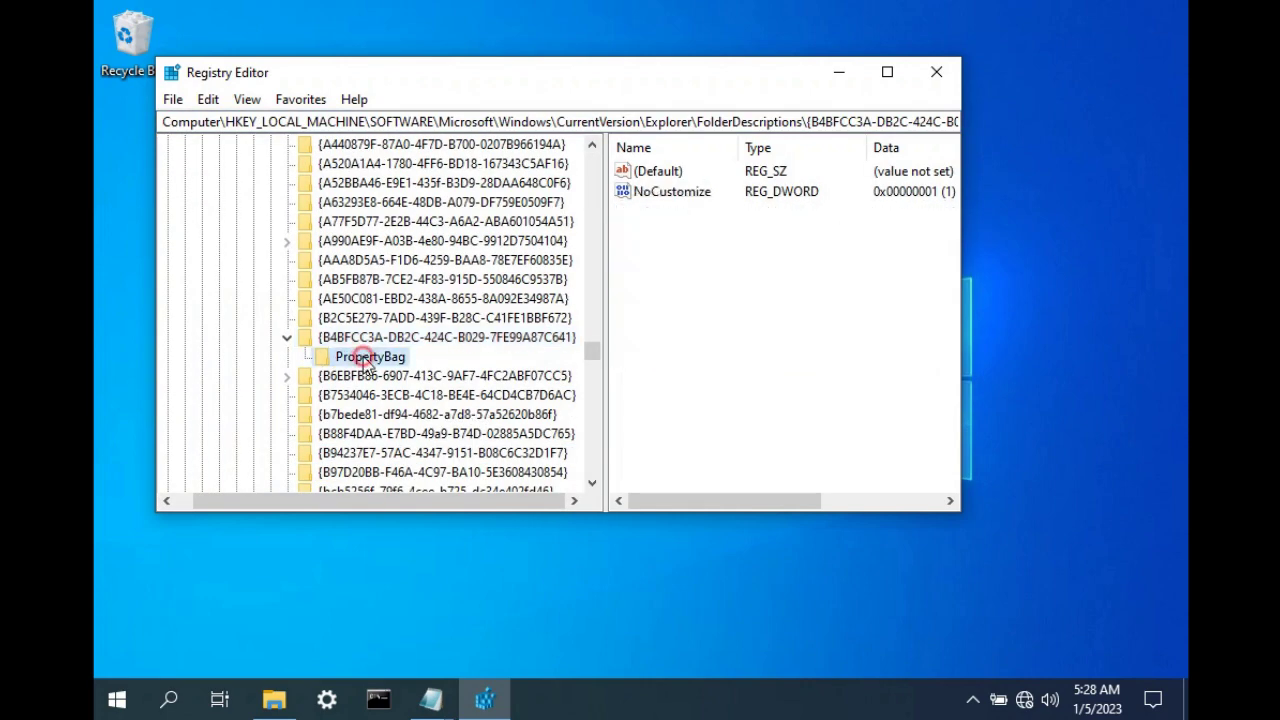
right_click(695, 249)
click(660, 282)
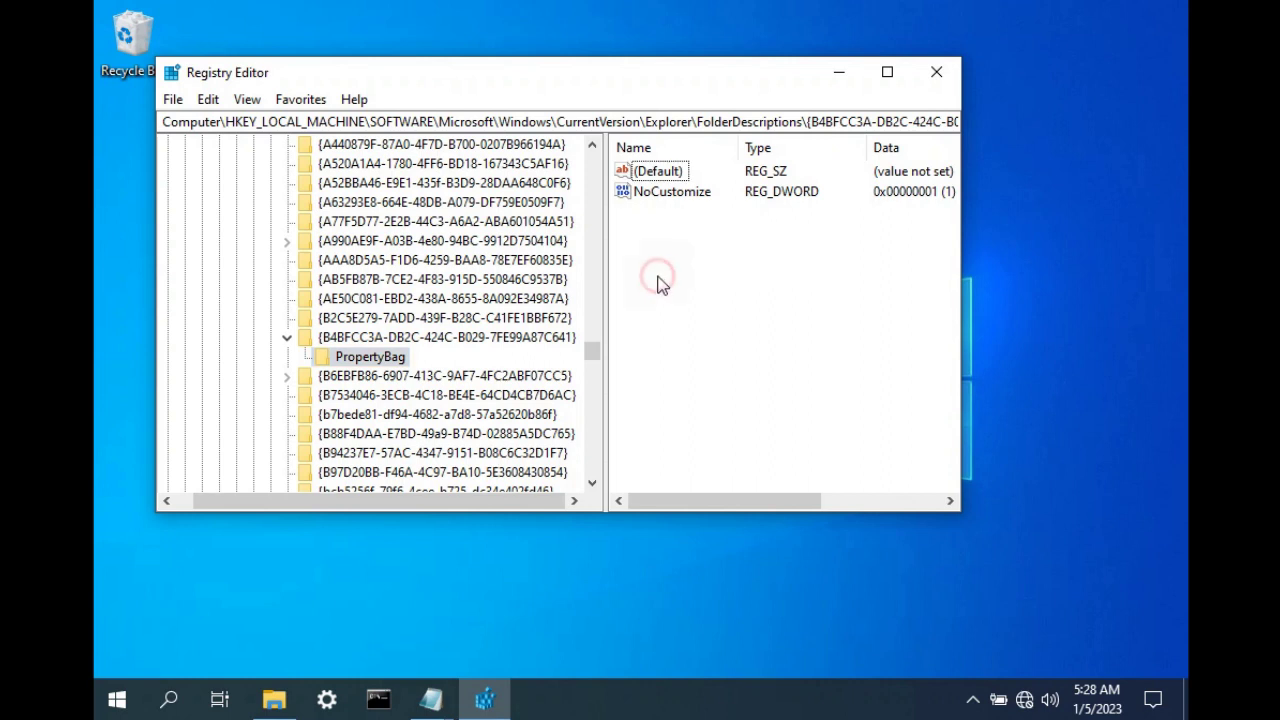
right_click(658, 279)
mouse_move(725, 297)
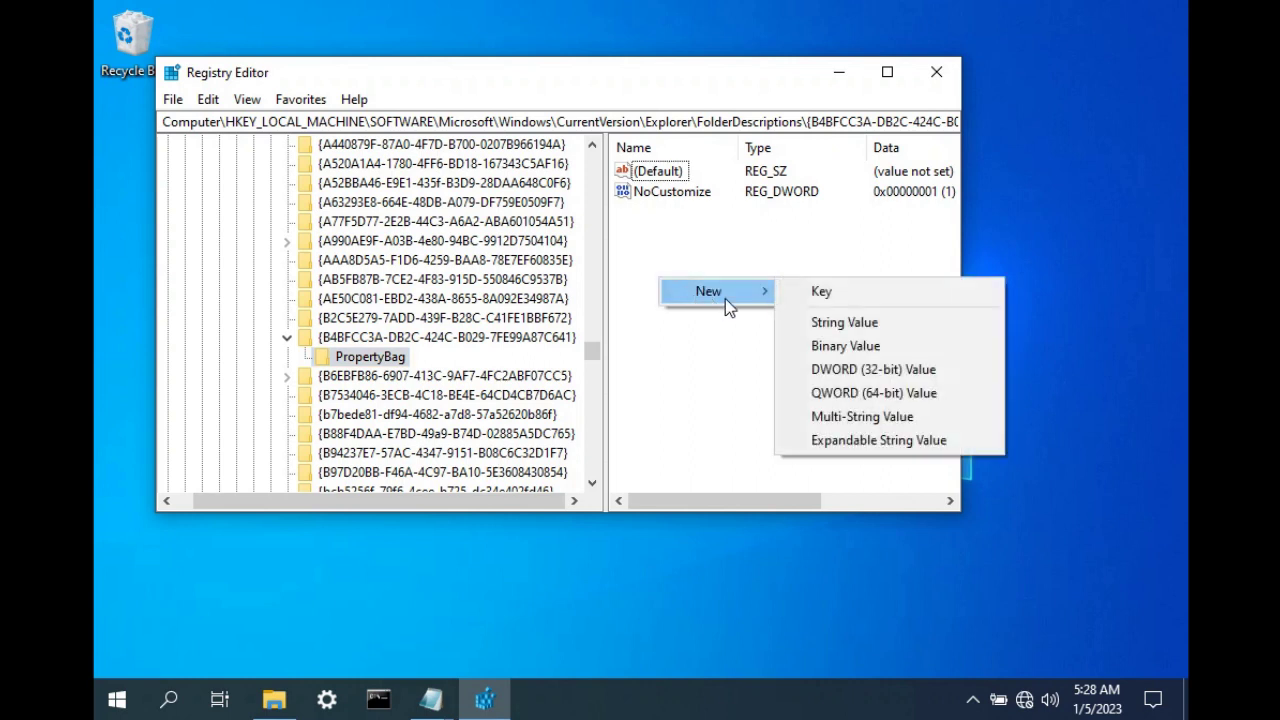
click(845, 322)
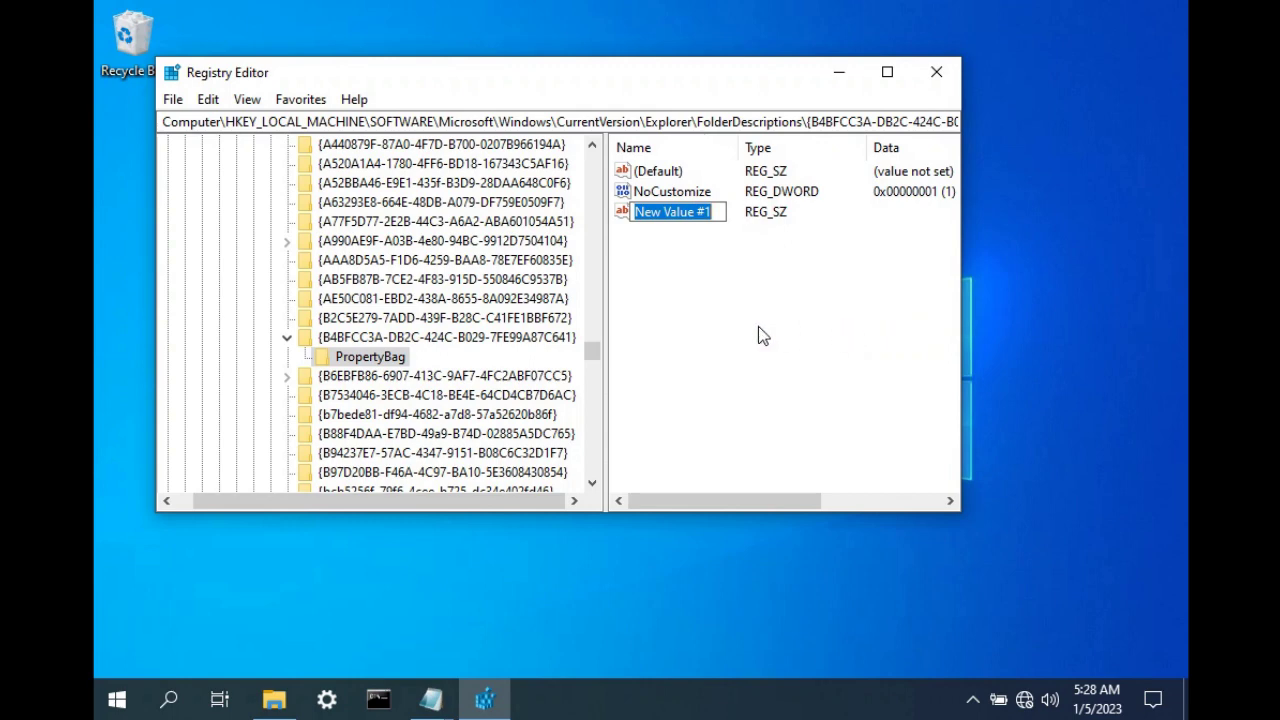
Copy the text ThisPCPolicy from the untitled Notepad note and rename the new string value to it.
click(431, 699)
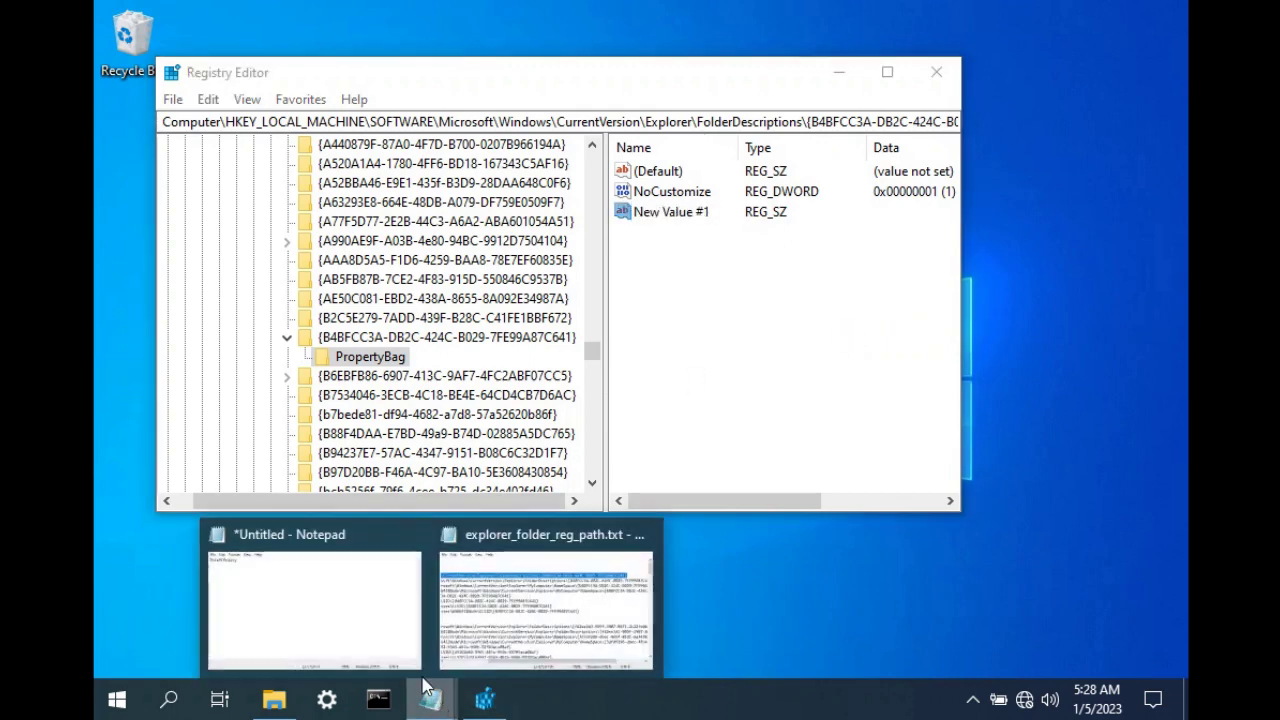
drag(236, 93, 118, 95)
key(ctrl+c)
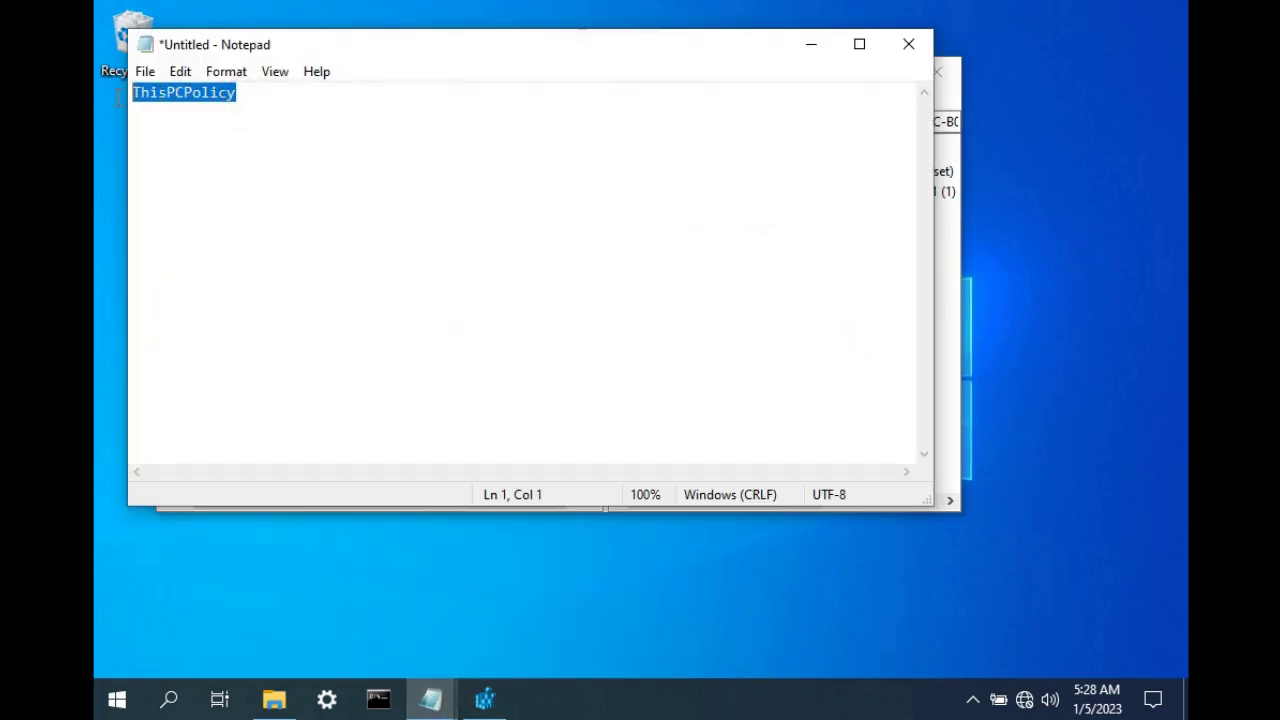
click(811, 44)
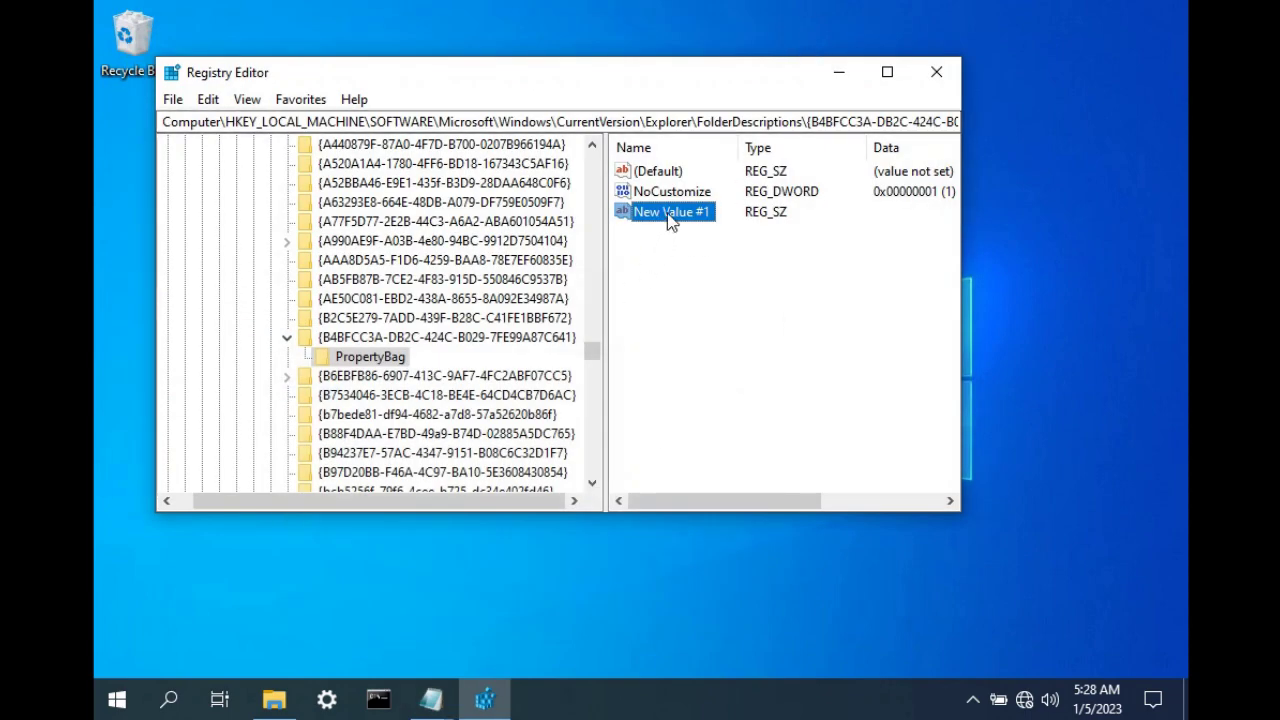
right_click(670, 220)
click(742, 303)
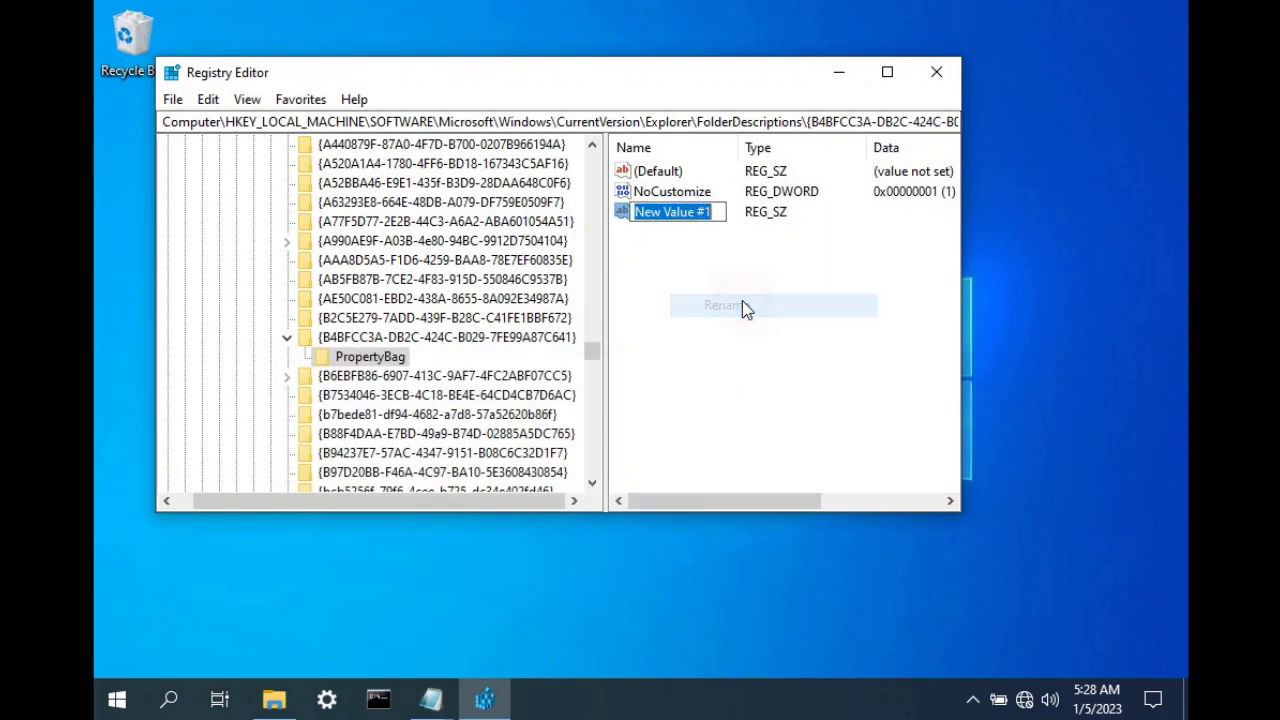
key(ctrl+v)
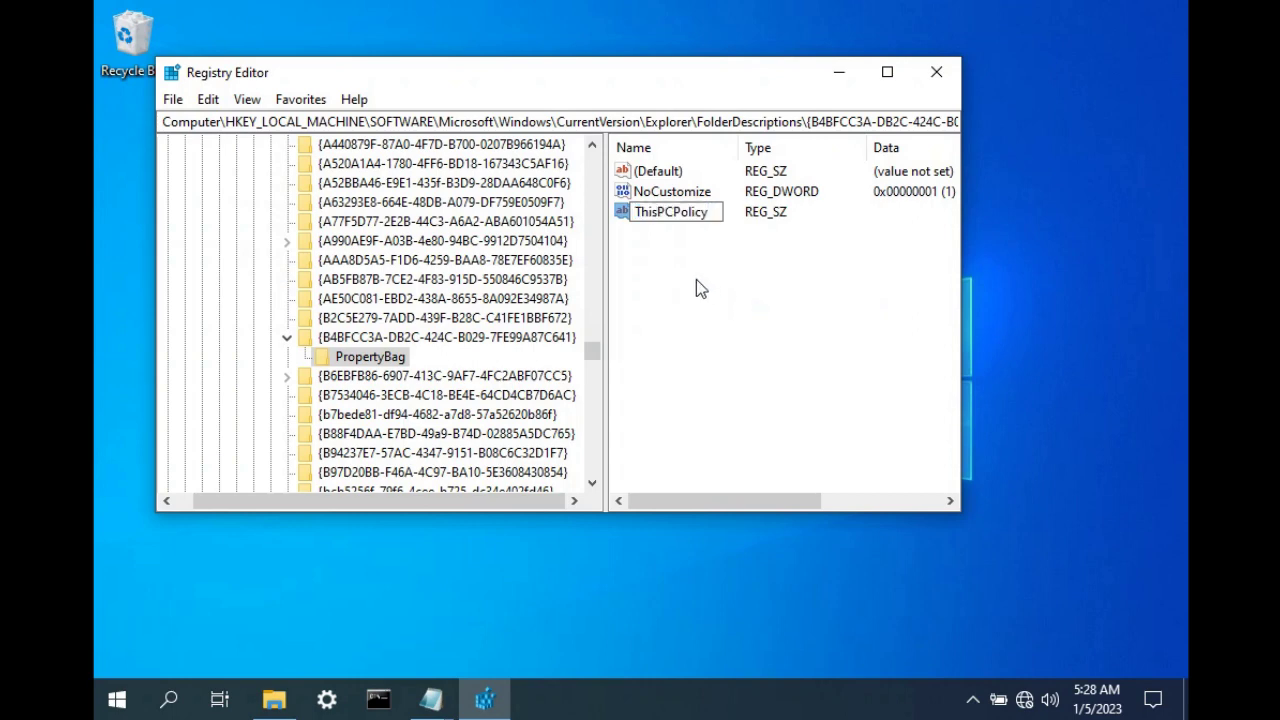
key(Return)
Set the value data of ThisPCPolicy to Hide.
right_click(670, 222)
click(679, 235)
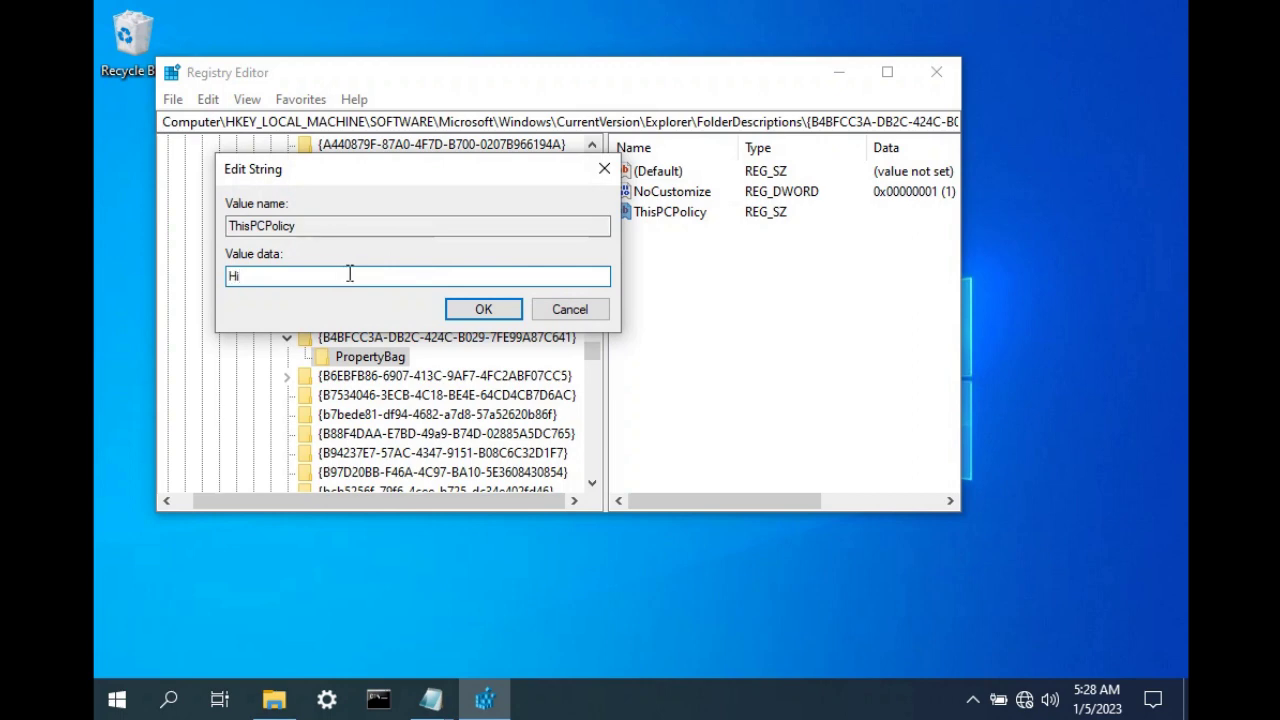
click(484, 308)
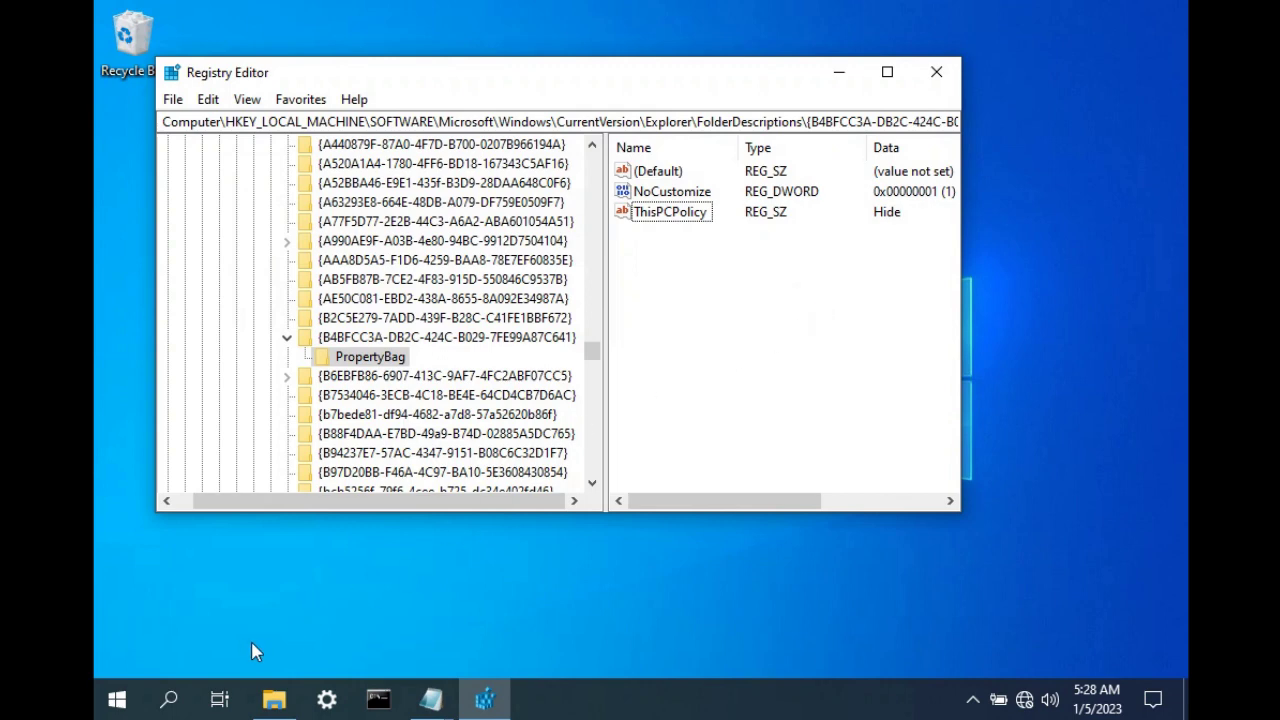
Reopen File Explorer to check which folders This PC lists, view the 3D Objects folder, and minimise the window.
click(275, 699)
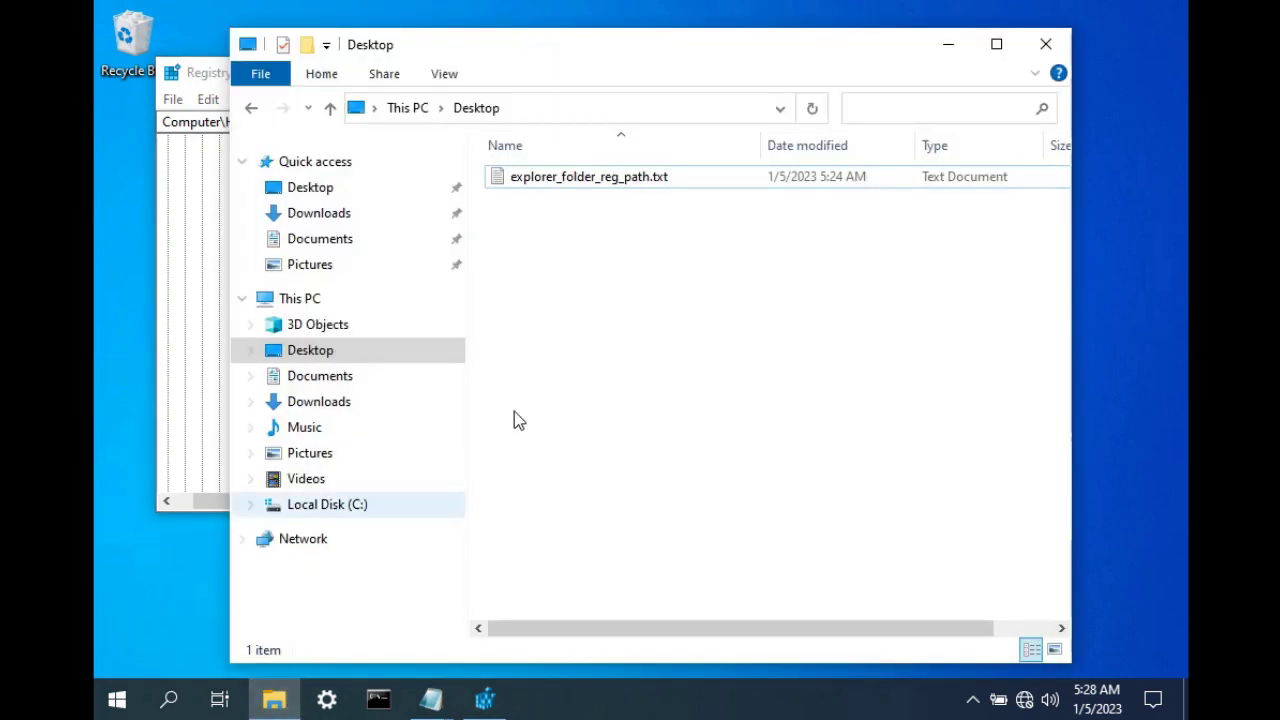
click(1058, 44)
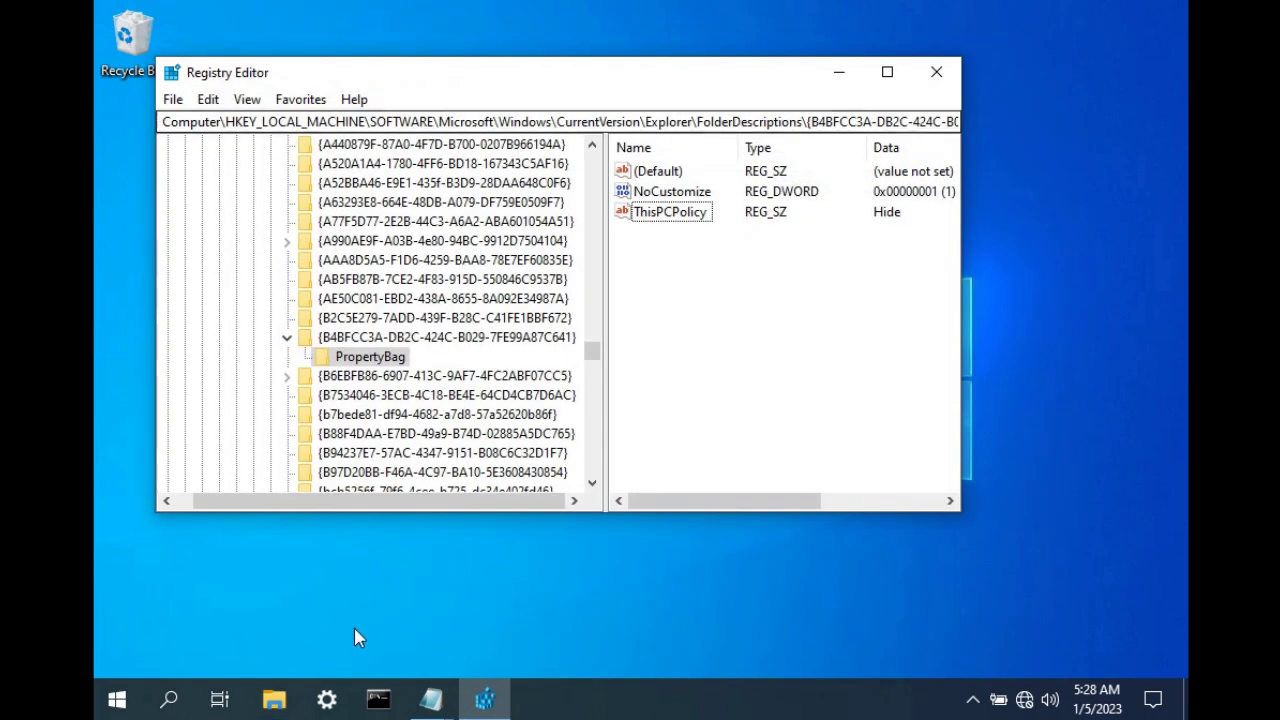
click(275, 700)
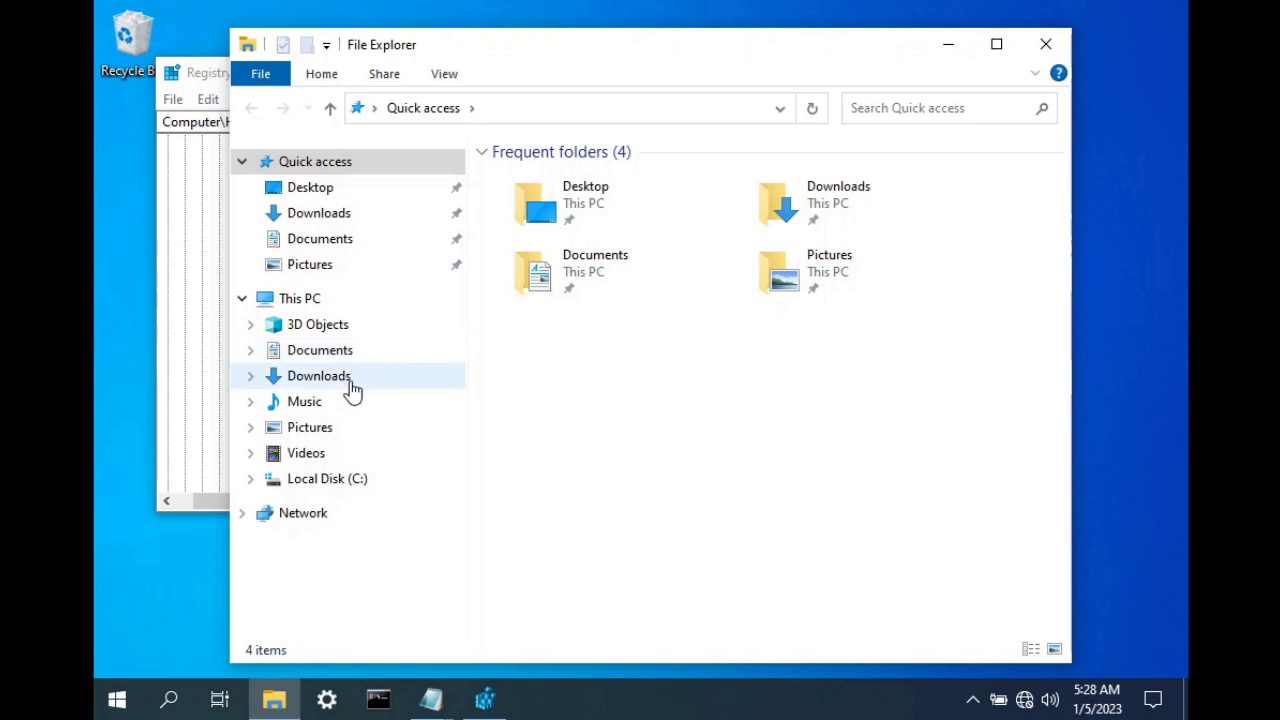
click(334, 330)
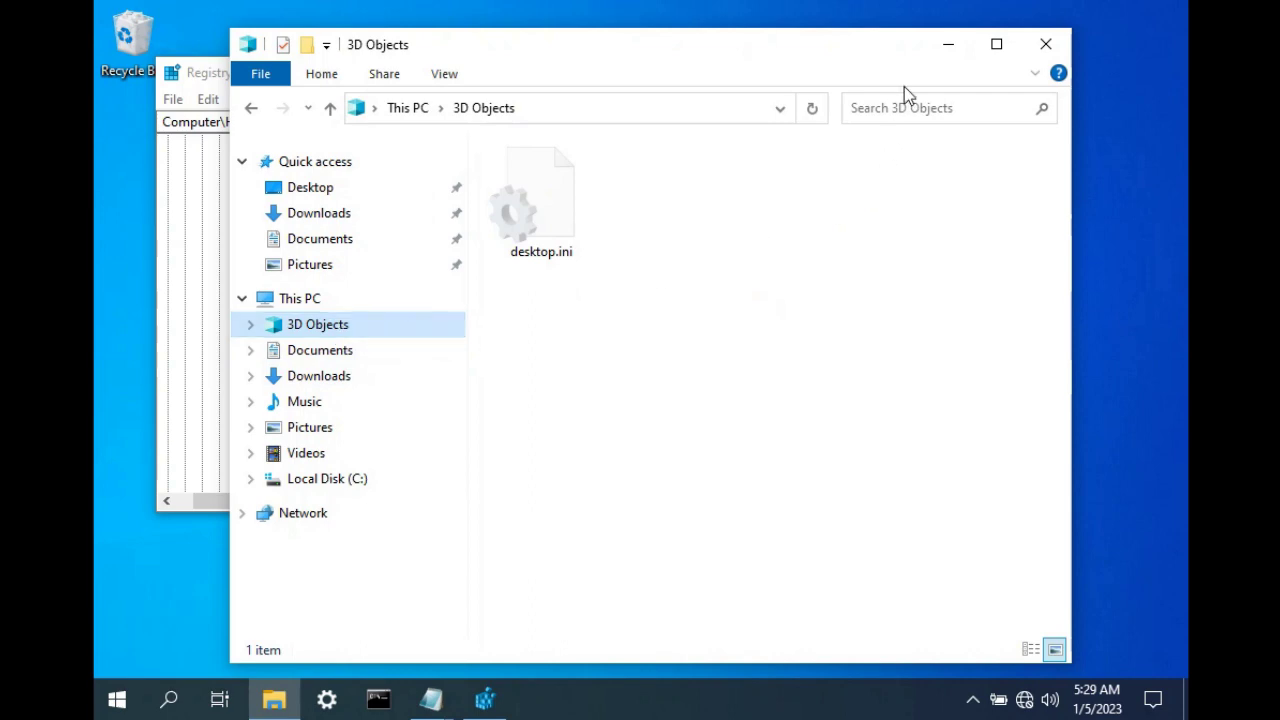
click(952, 48)
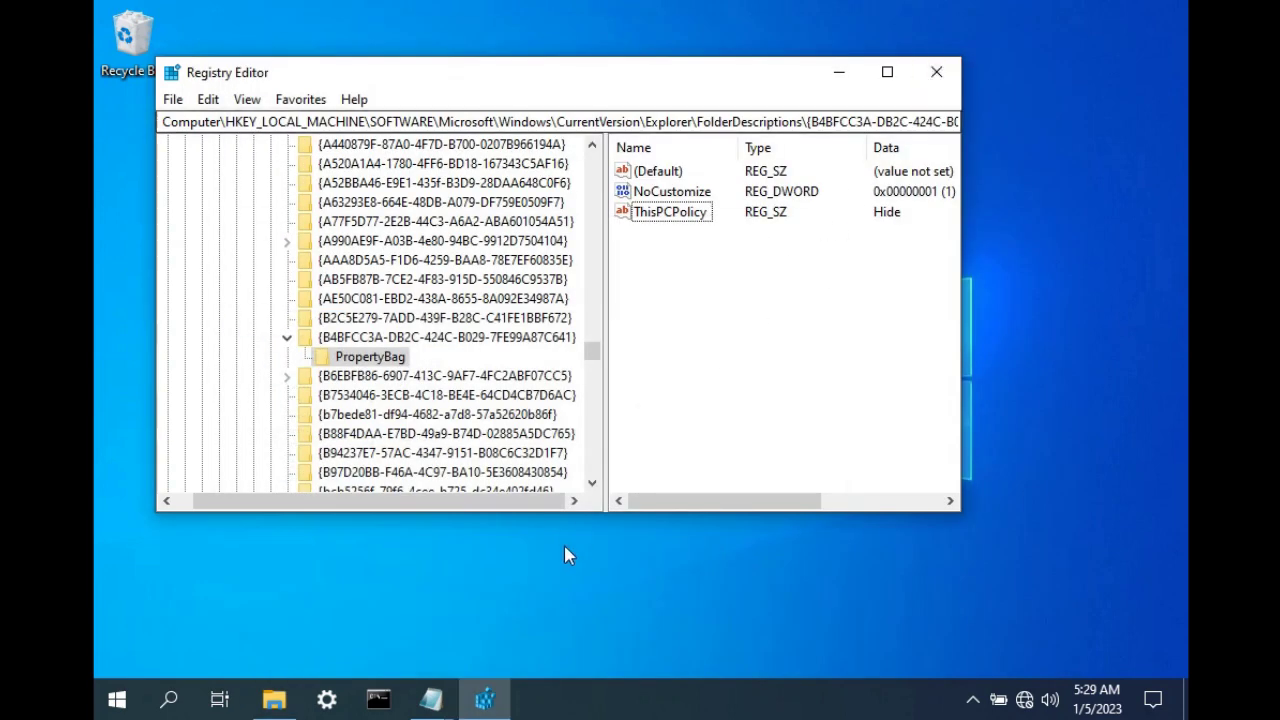
Widen the explorer_folder_reg_path.txt window and copy the non-WOW6432Node FolderDescriptions path from its 3D Objects section.
mouse_move(432, 700)
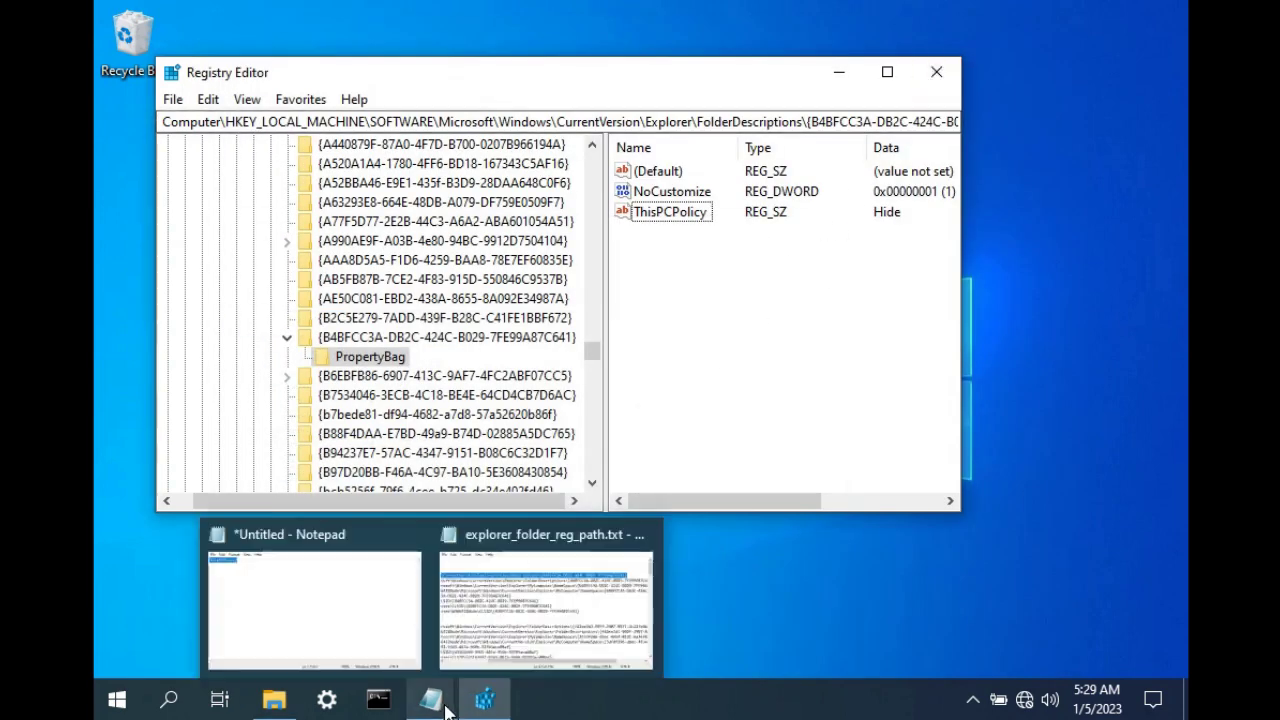
click(505, 645)
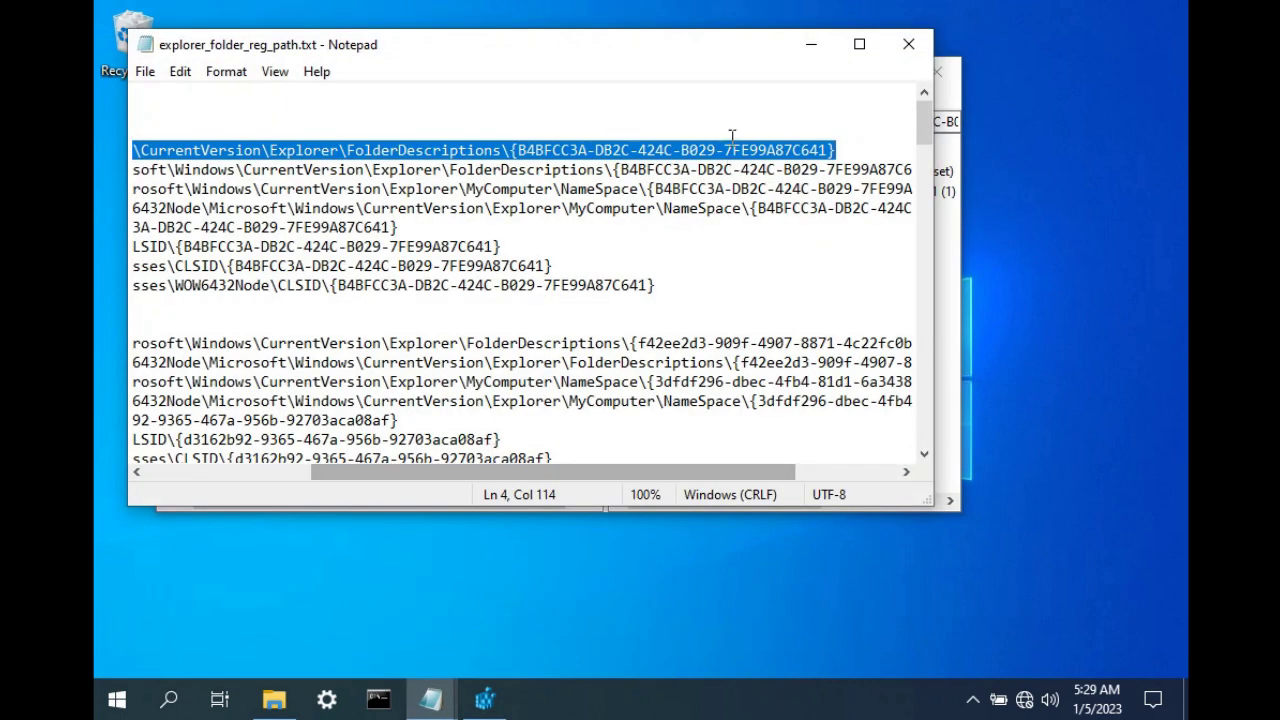
drag(701, 51, 795, 138)
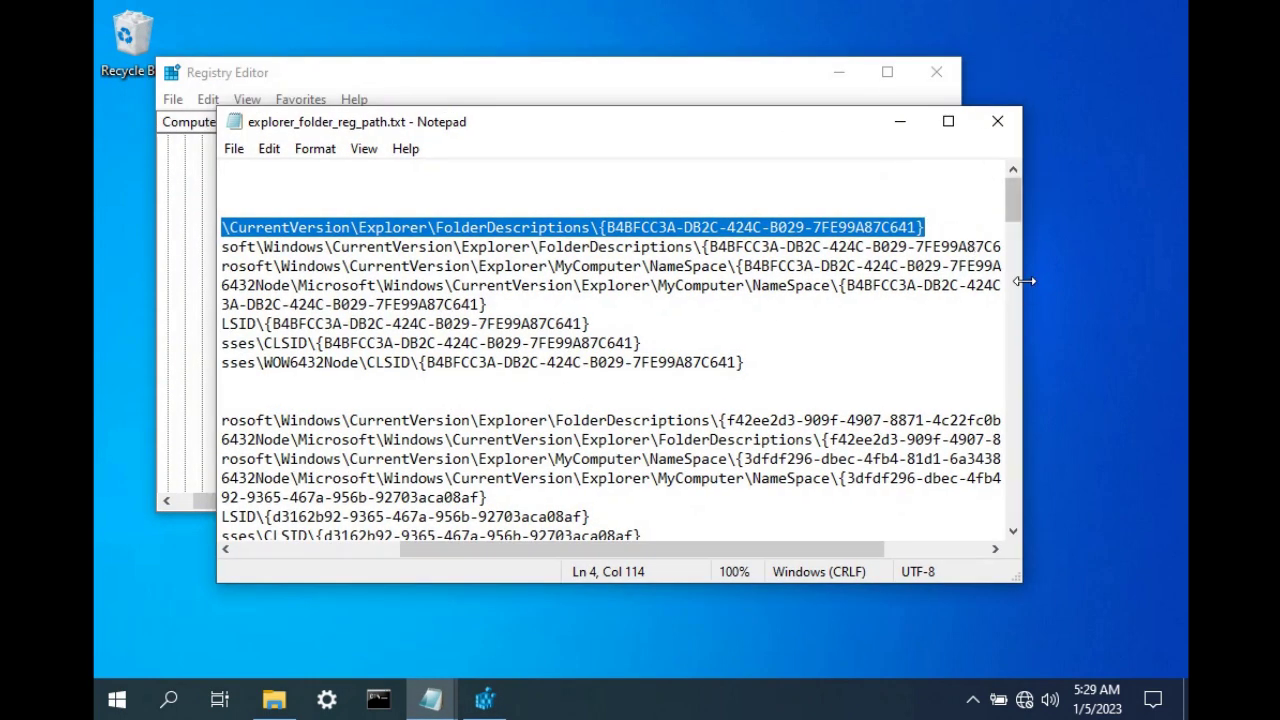
drag(1021, 284, 1168, 287)
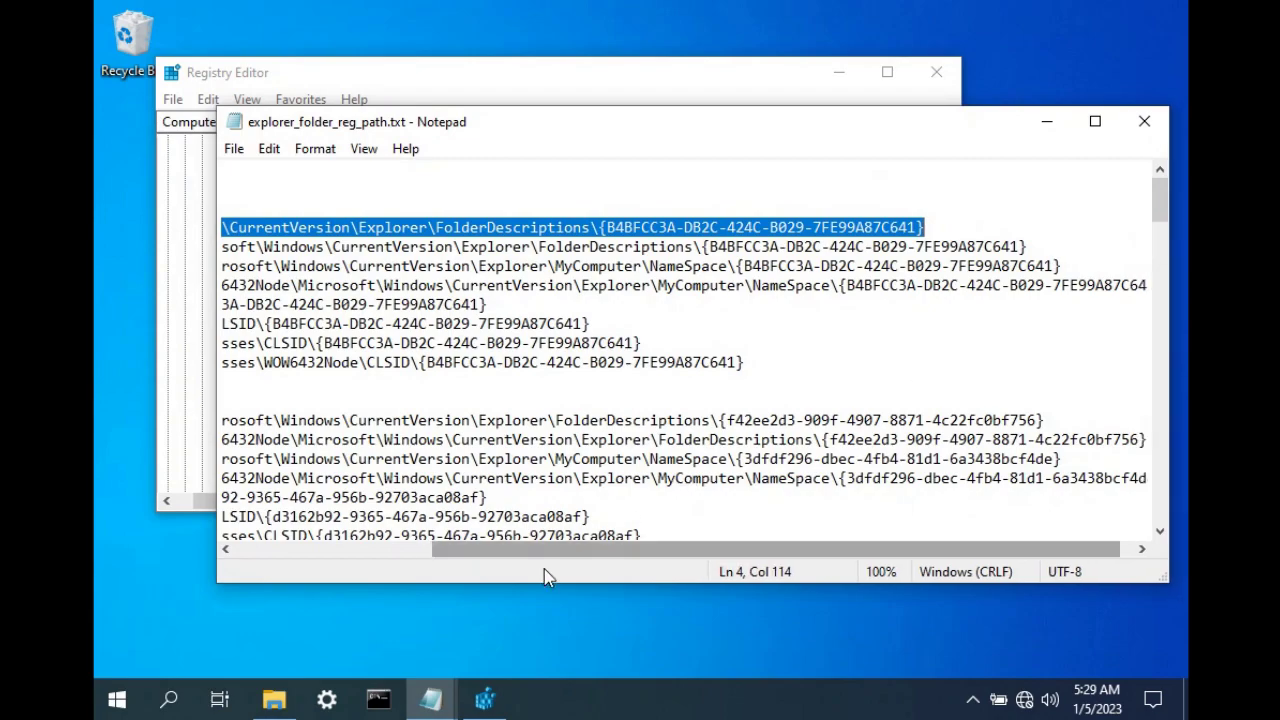
drag(549, 571, 282, 565)
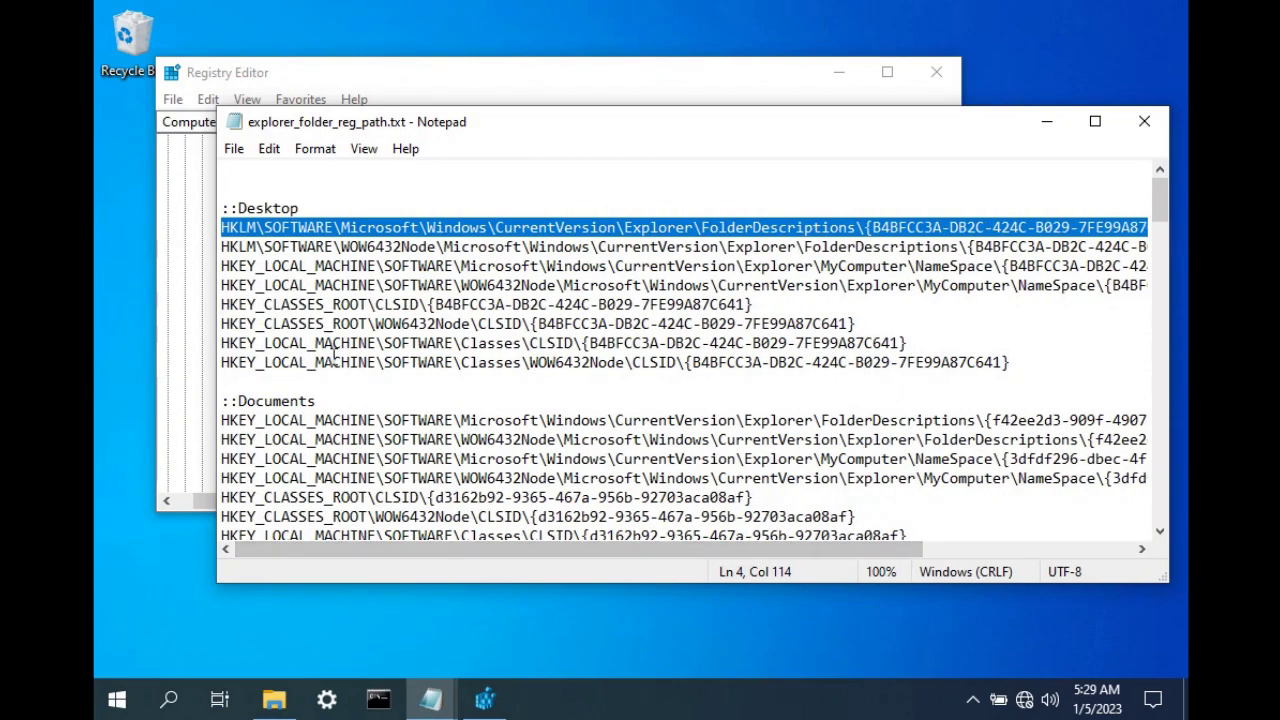
scroll(333, 368, down, 6)
scroll(335, 370, down, 12)
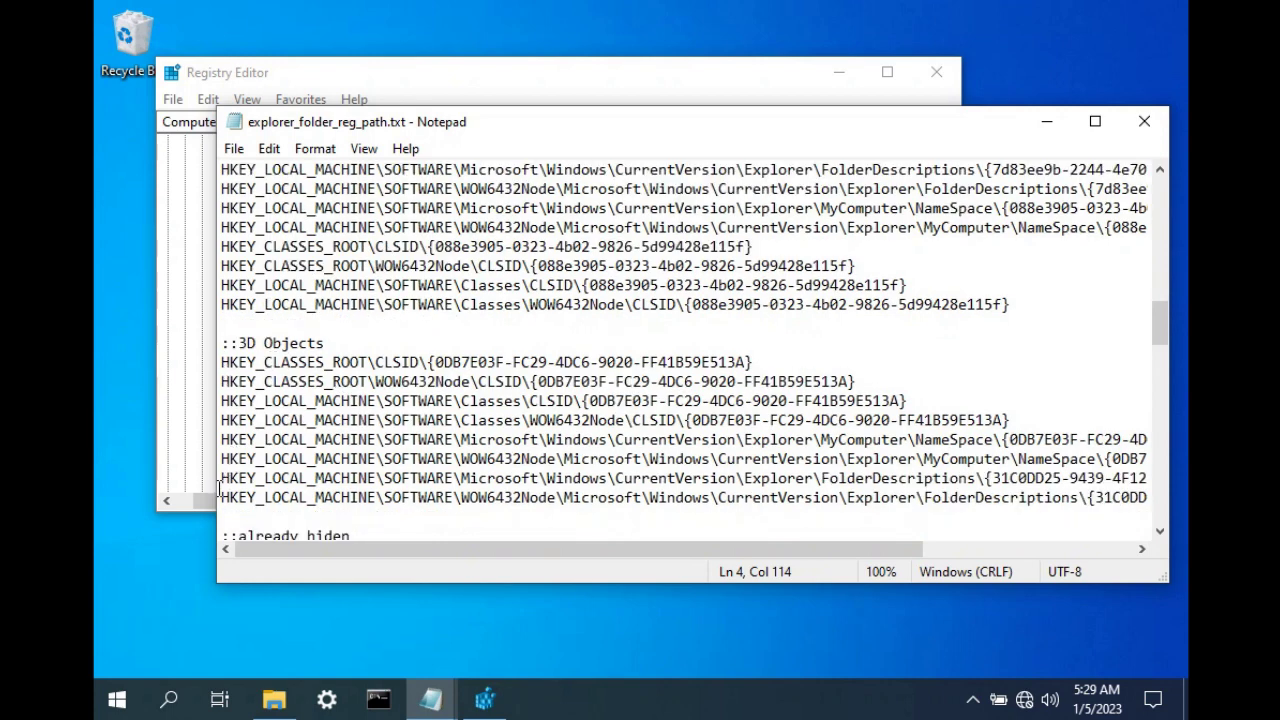
drag(221, 480, 1122, 484)
key(ctrl+c)
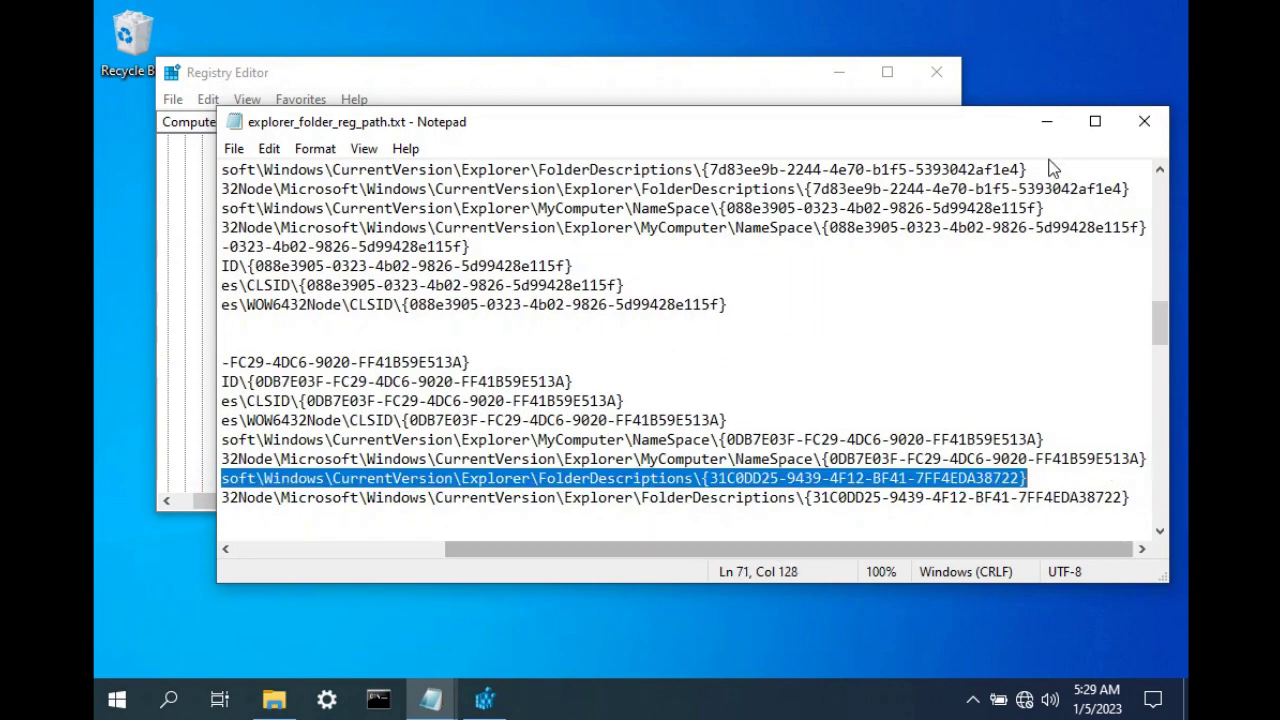
click(1047, 122)
Switch to Registry Editor and go to the copied FolderDescriptions key {31C0DD25-9439-4F12-BF41-7FF4EDA38722} to view its values.
click(161, 121)
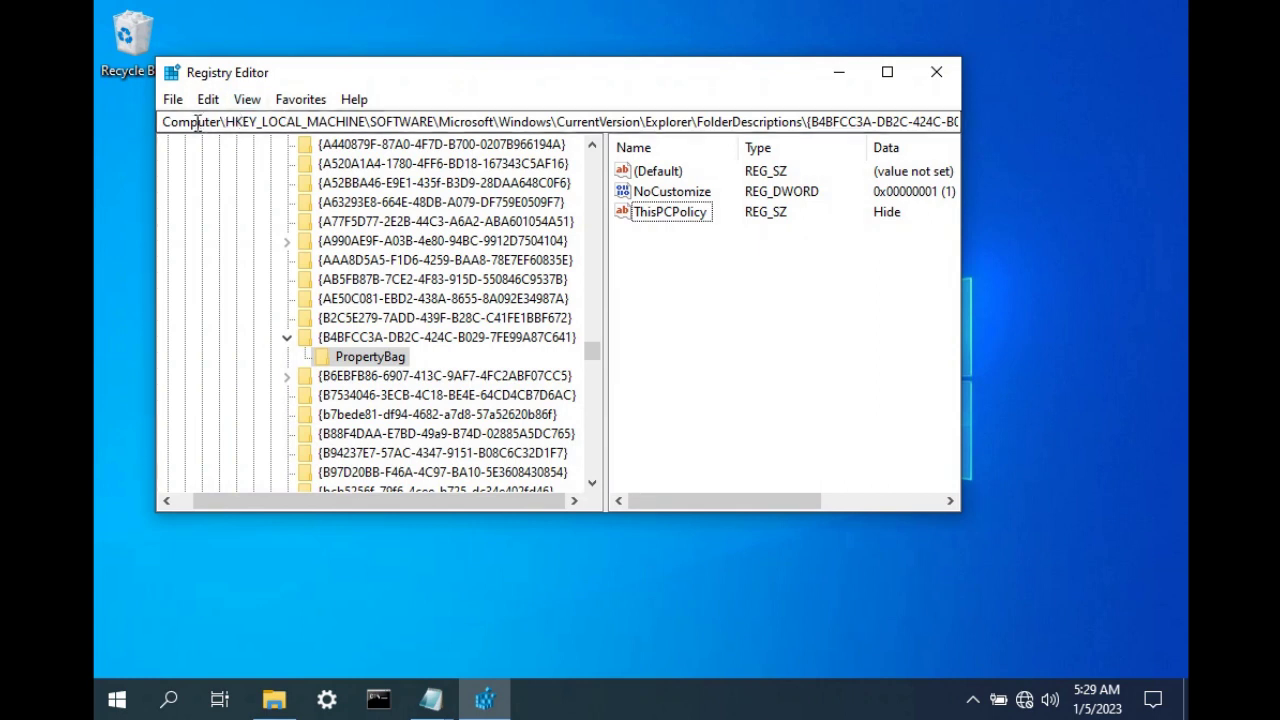
drag(161, 121, 1007, 121)
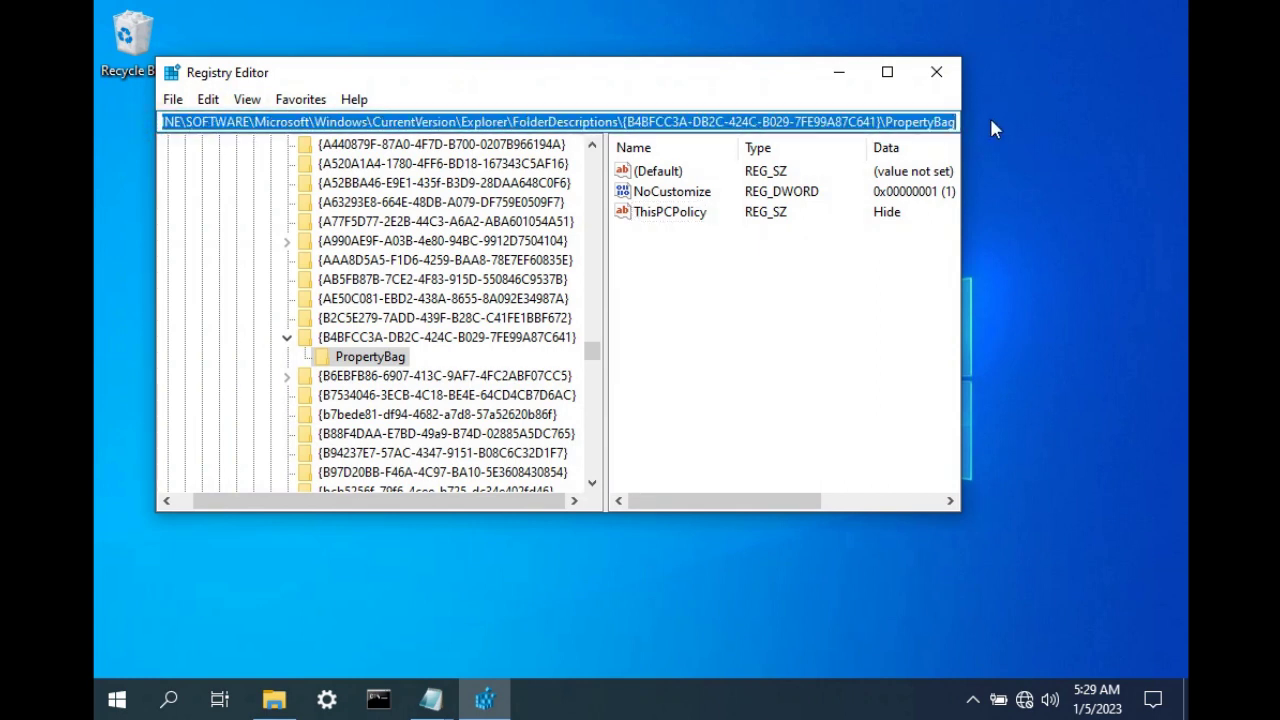
key(ctrl+v)
key(Return)
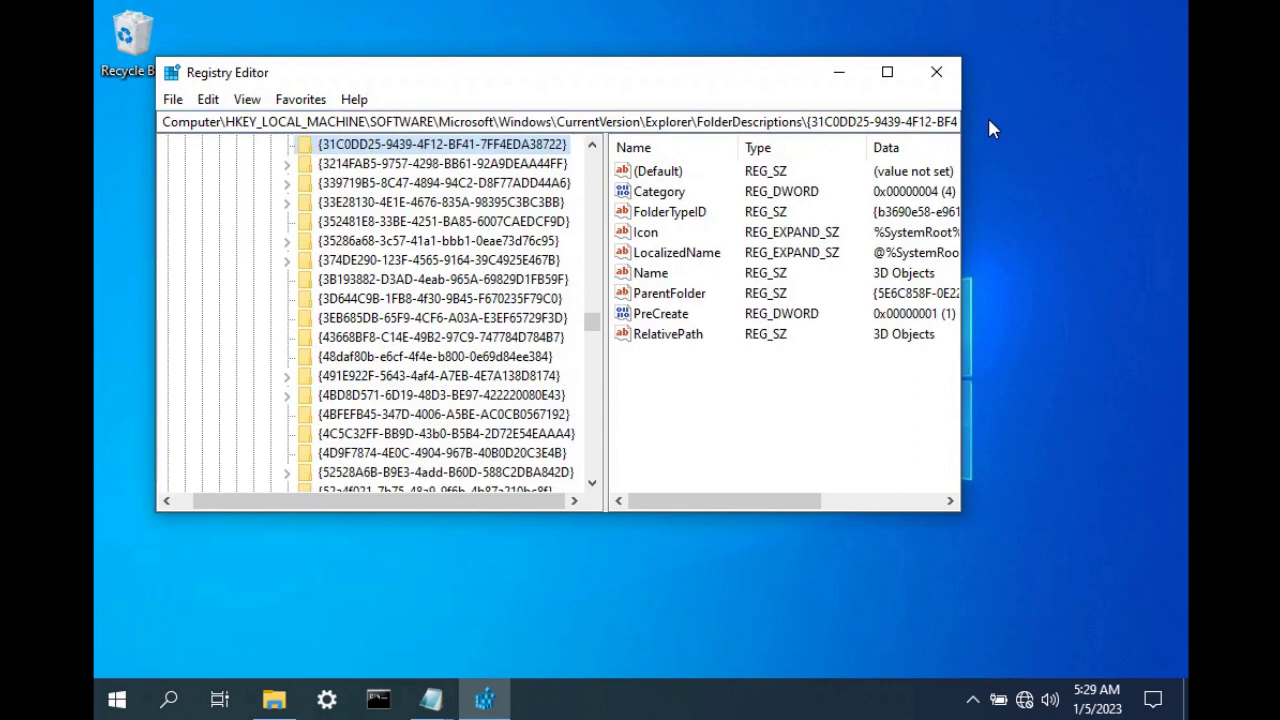
scroll(430, 250, up, 2)
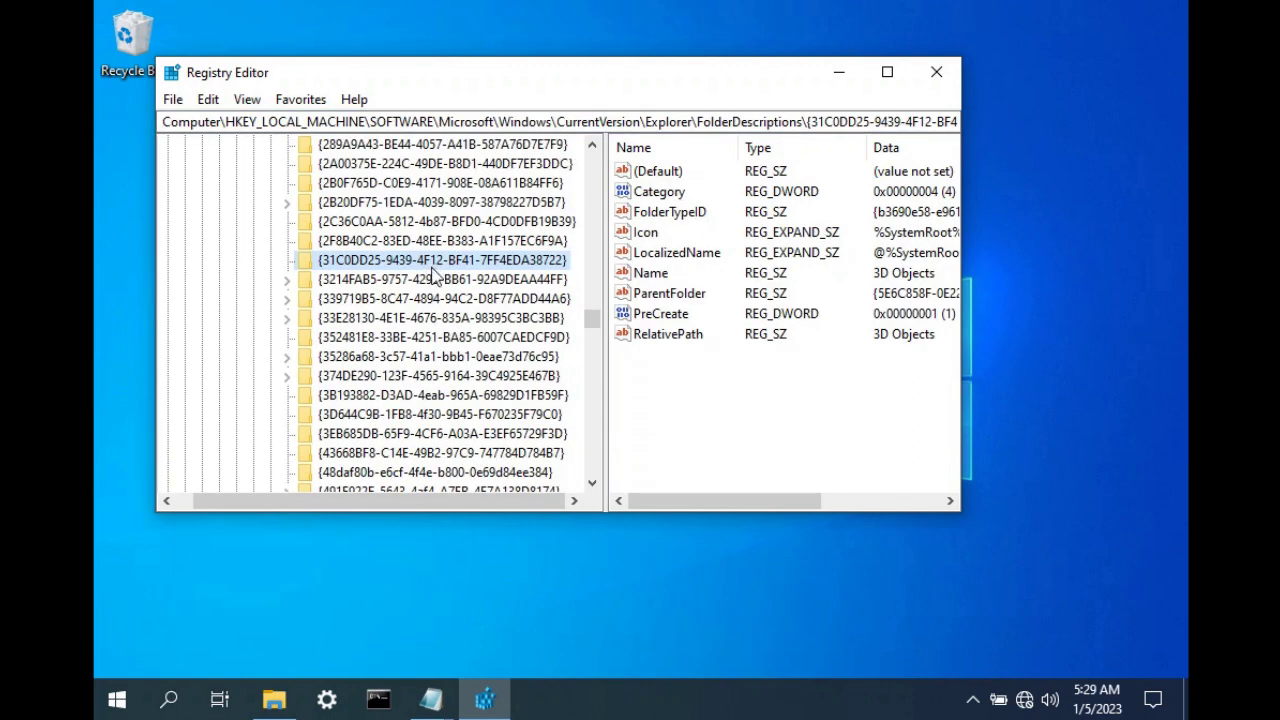
Copy the HKEY_CLASSES_ROOT\CLSID path from the 3D Objects section of explorer_folder_reg_path.txt and minimise Notepad.
click(448, 702)
click(478, 631)
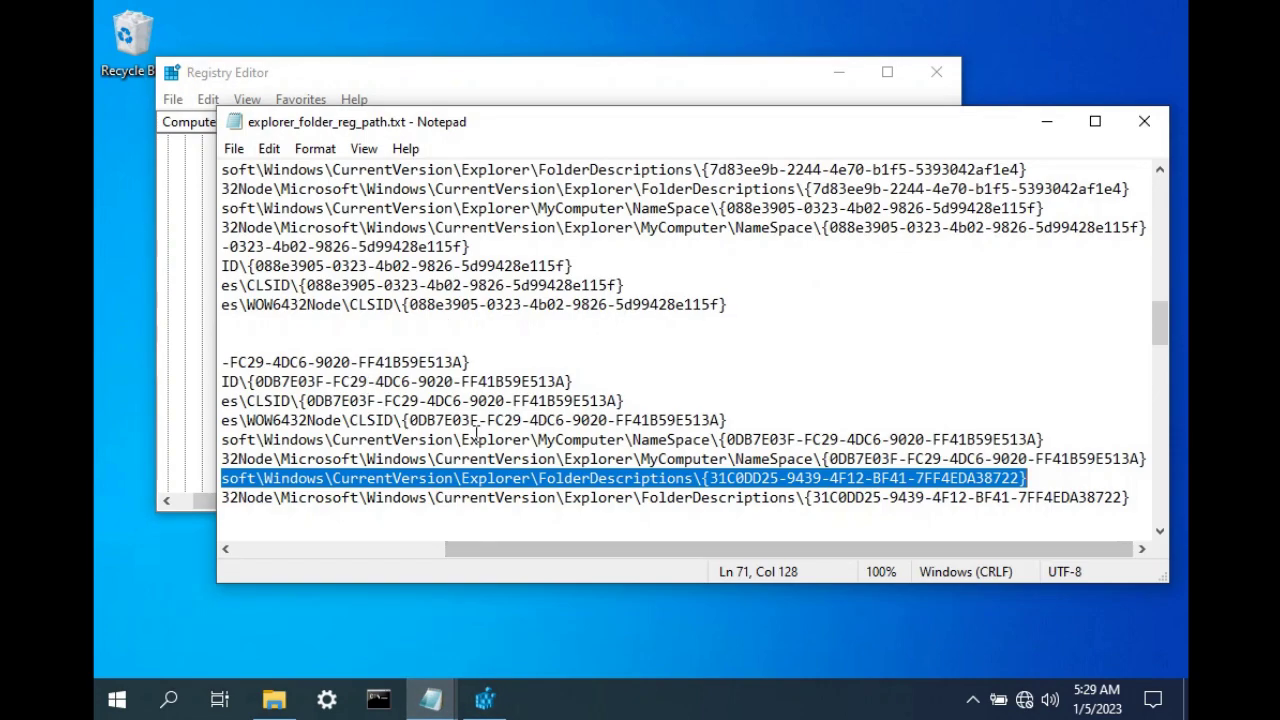
drag(528, 549, 305, 549)
drag(757, 362, 202, 362)
key(ctrl+c)
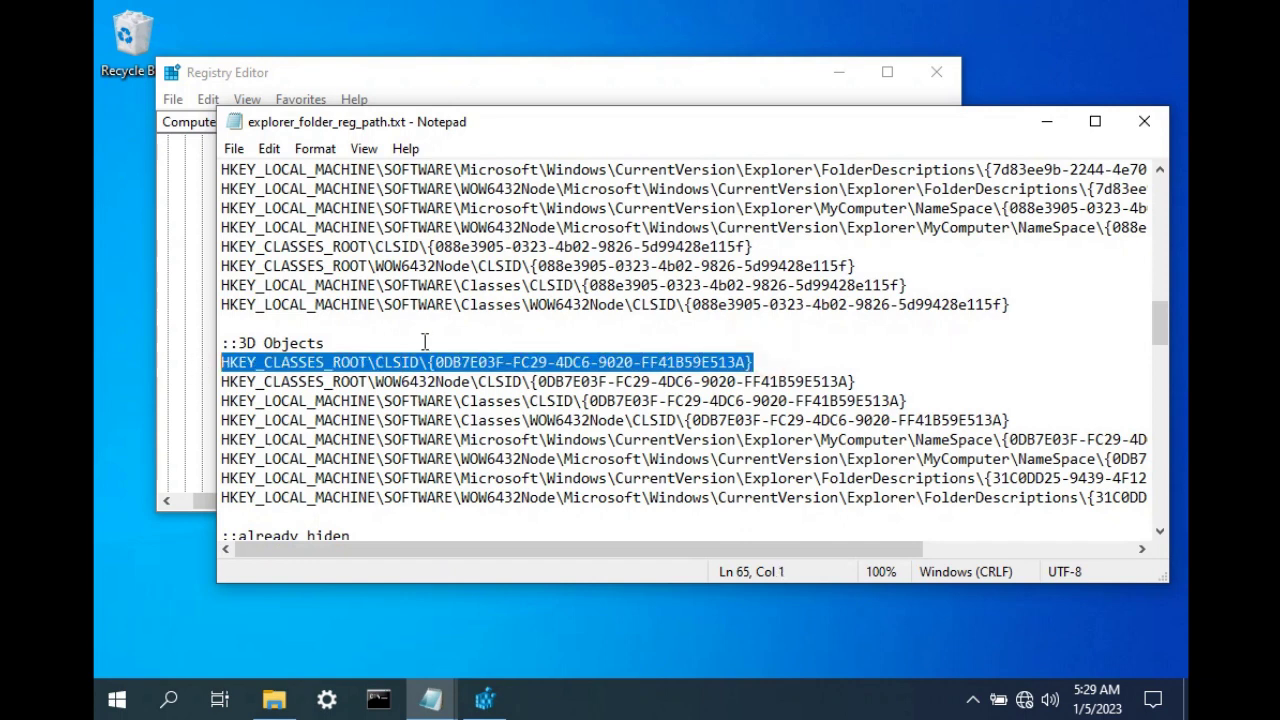
click(1047, 121)
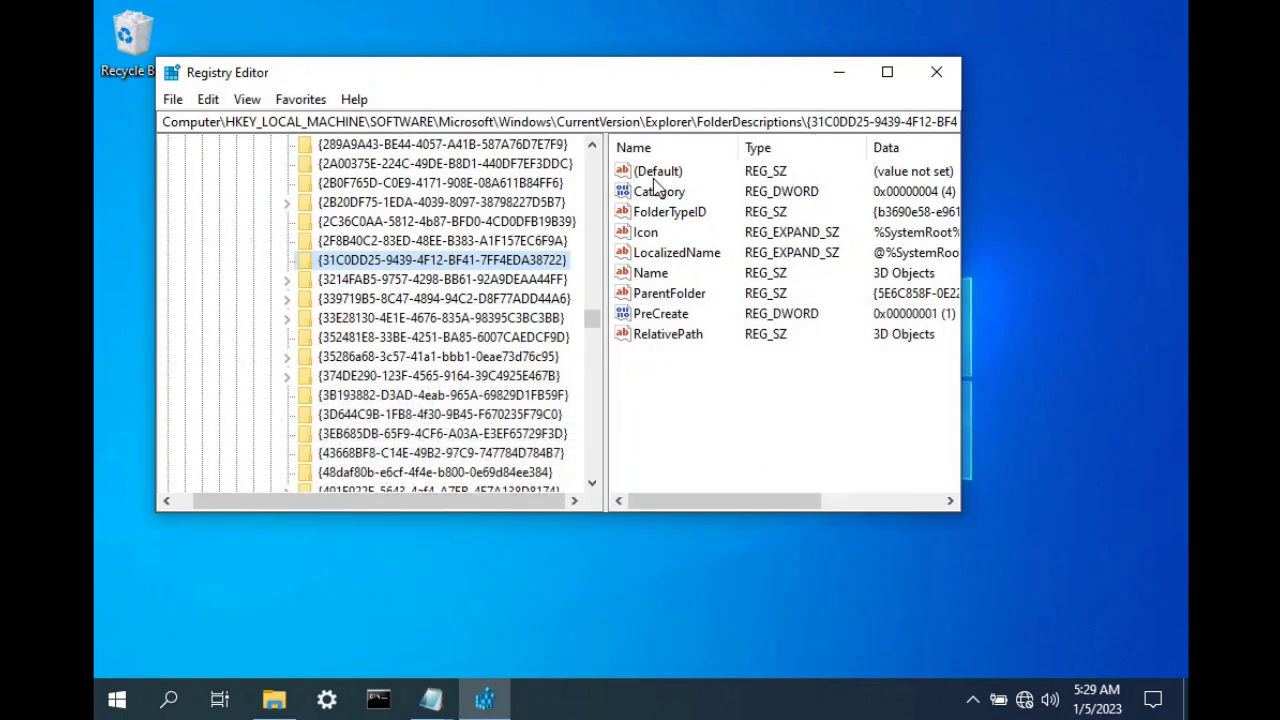
Go to the copied key HKEY_CLASSES_ROOT\CLSID\{0DB7E03F-FC29-4DC6-9020-FF41B59E513A} and widen the Registry Editor window.
drag(163, 121, 1015, 130)
key(ctrl+v)
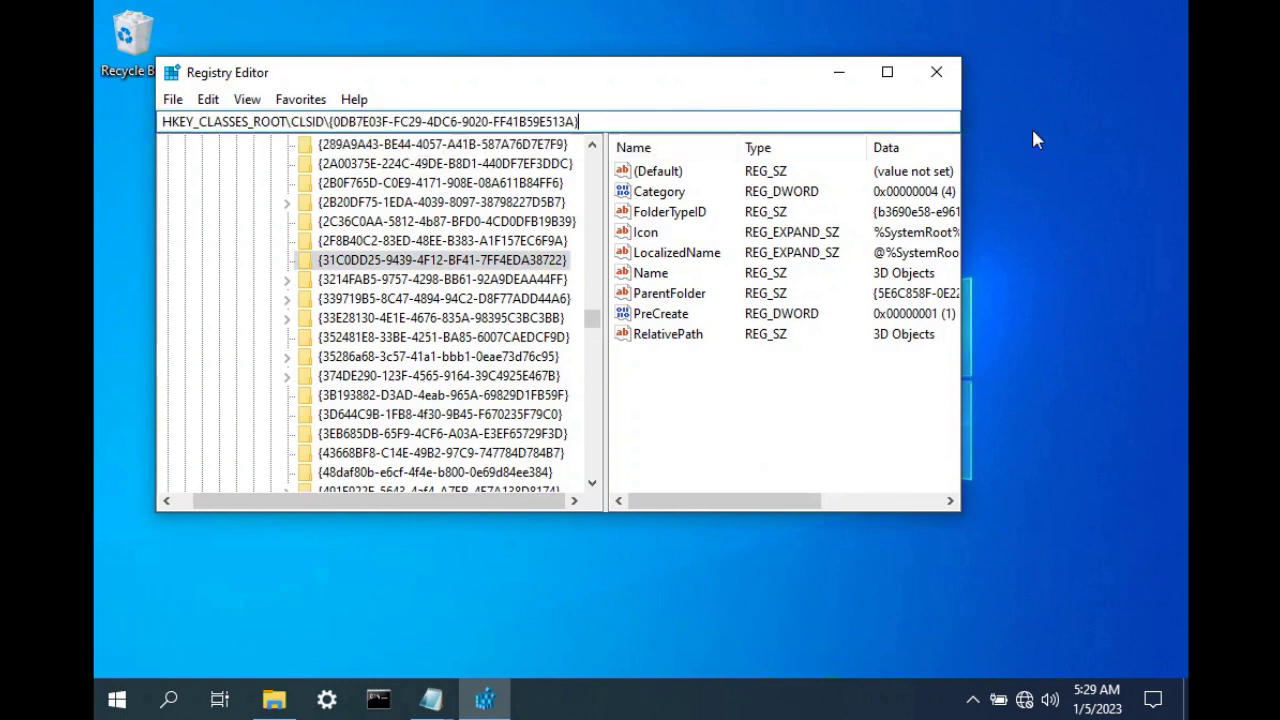
key(Return)
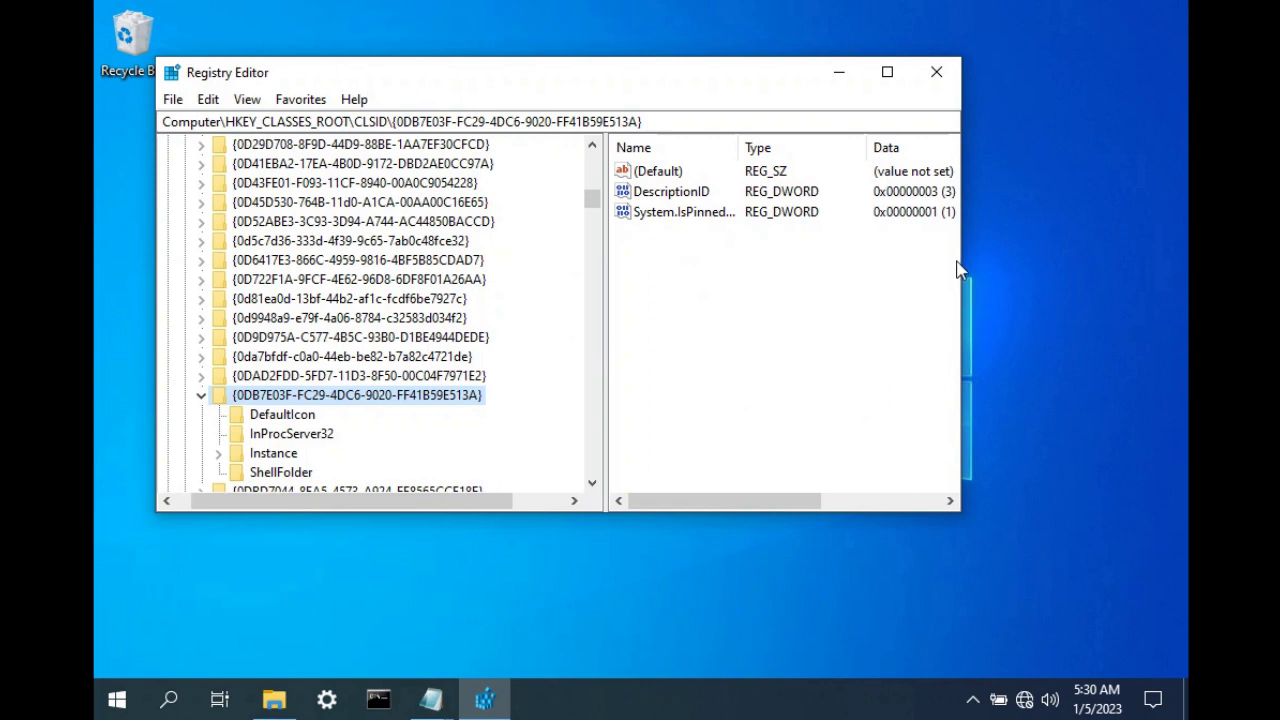
drag(962, 264, 1066, 263)
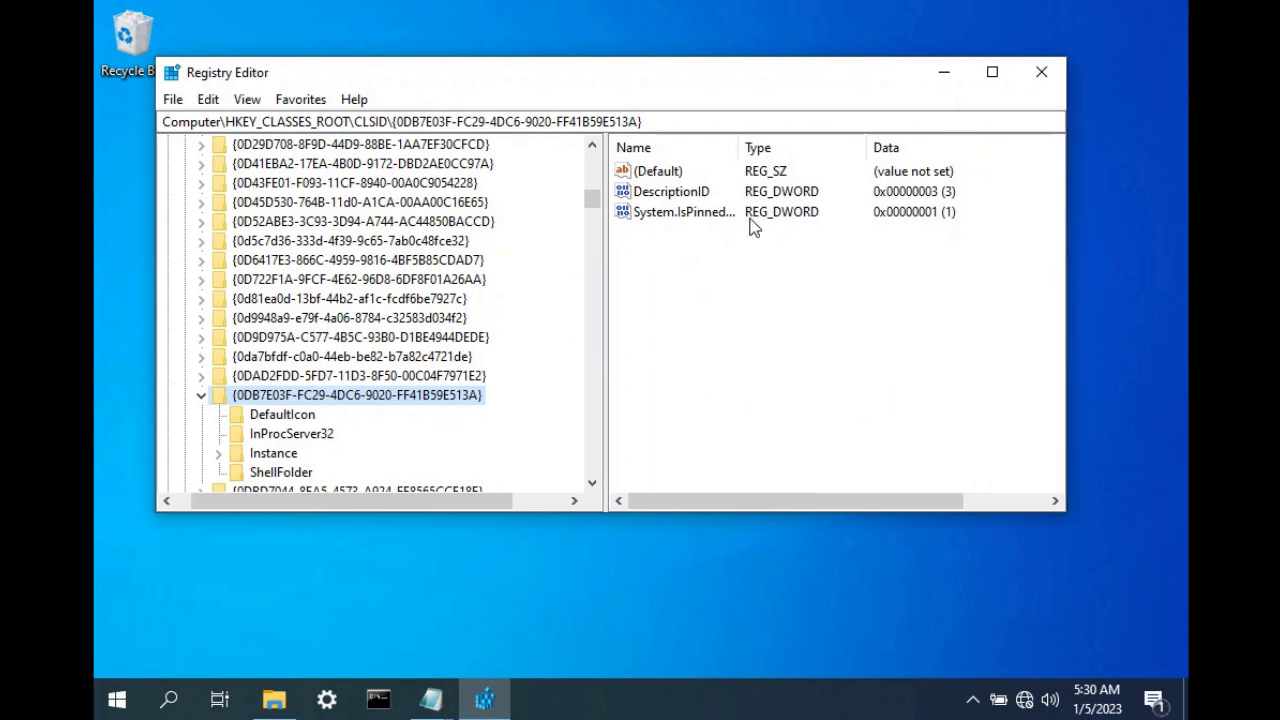
Select the System.IsPinnedToNameSpaceTree value and dismiss the Backup settings notification.
click(686, 211)
right_click(693, 217)
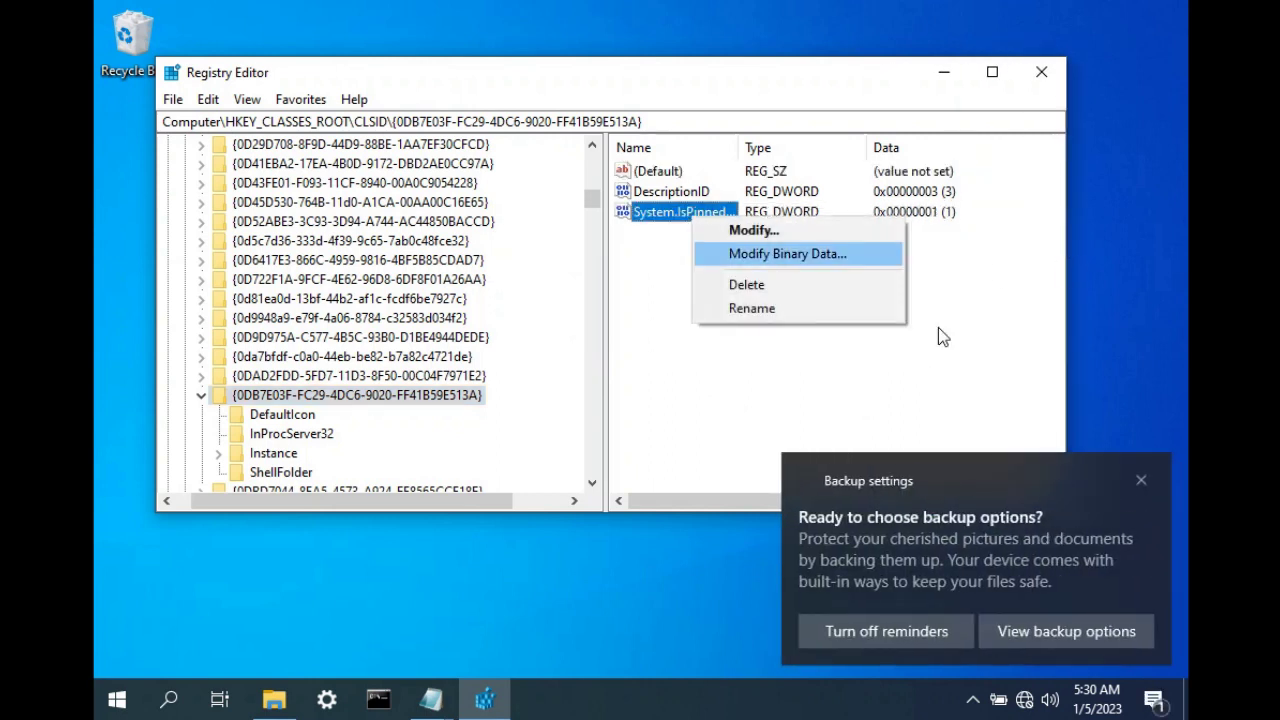
click(1146, 475)
click(1147, 474)
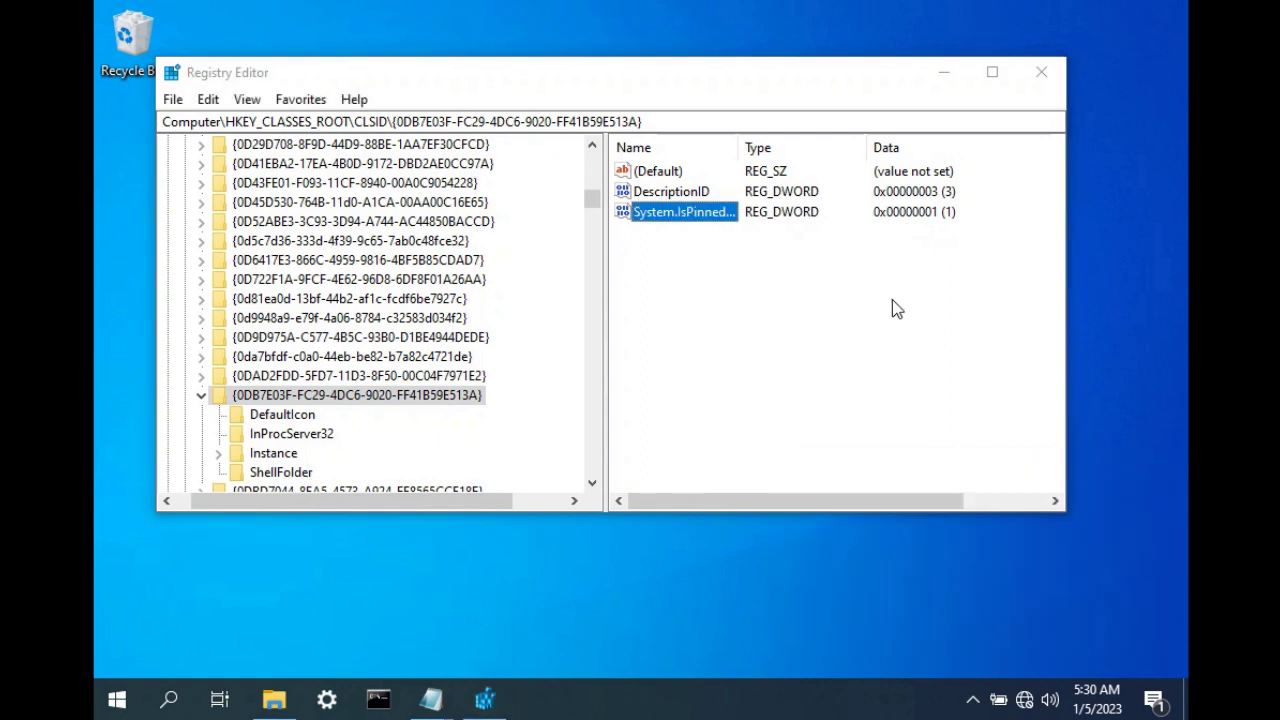
Try to change the value data of System.IsPinnedToNameSpaceTree in the {0DB7E03F-FC29-4DC6-9020-FF41B59E513A} key.
click(446, 398)
click(660, 213)
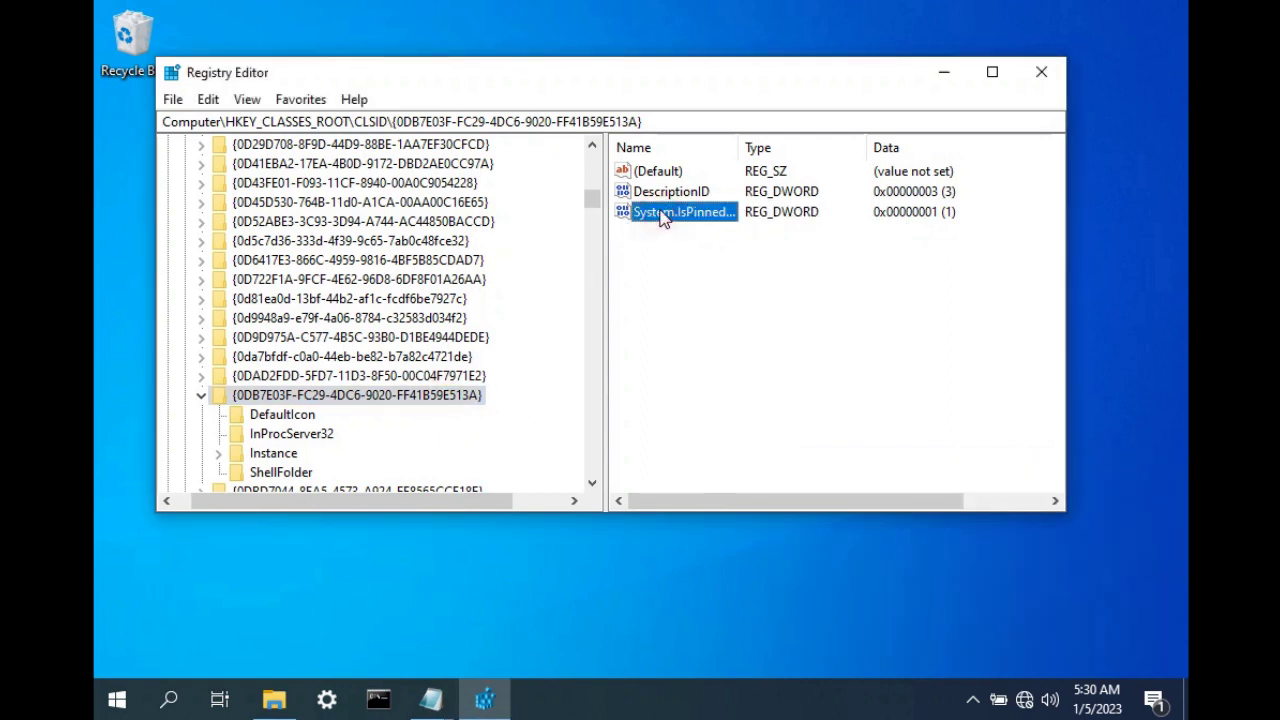
right_click(663, 217)
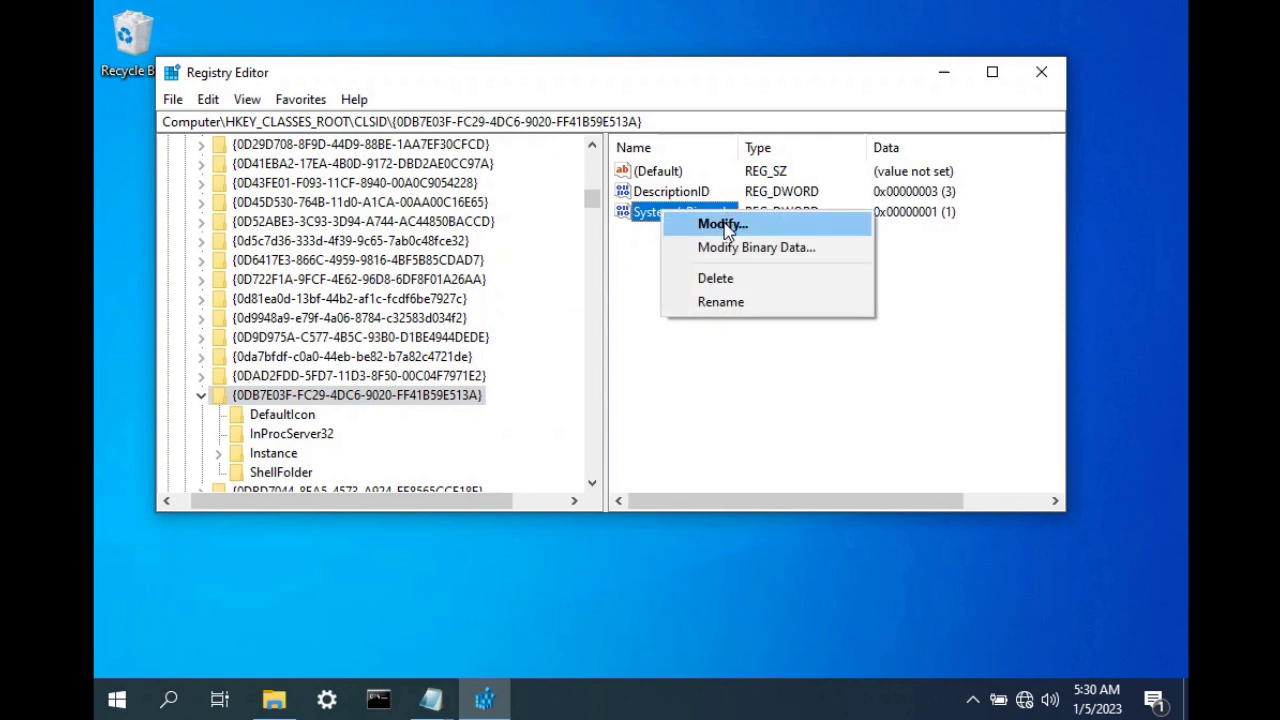
click(724, 224)
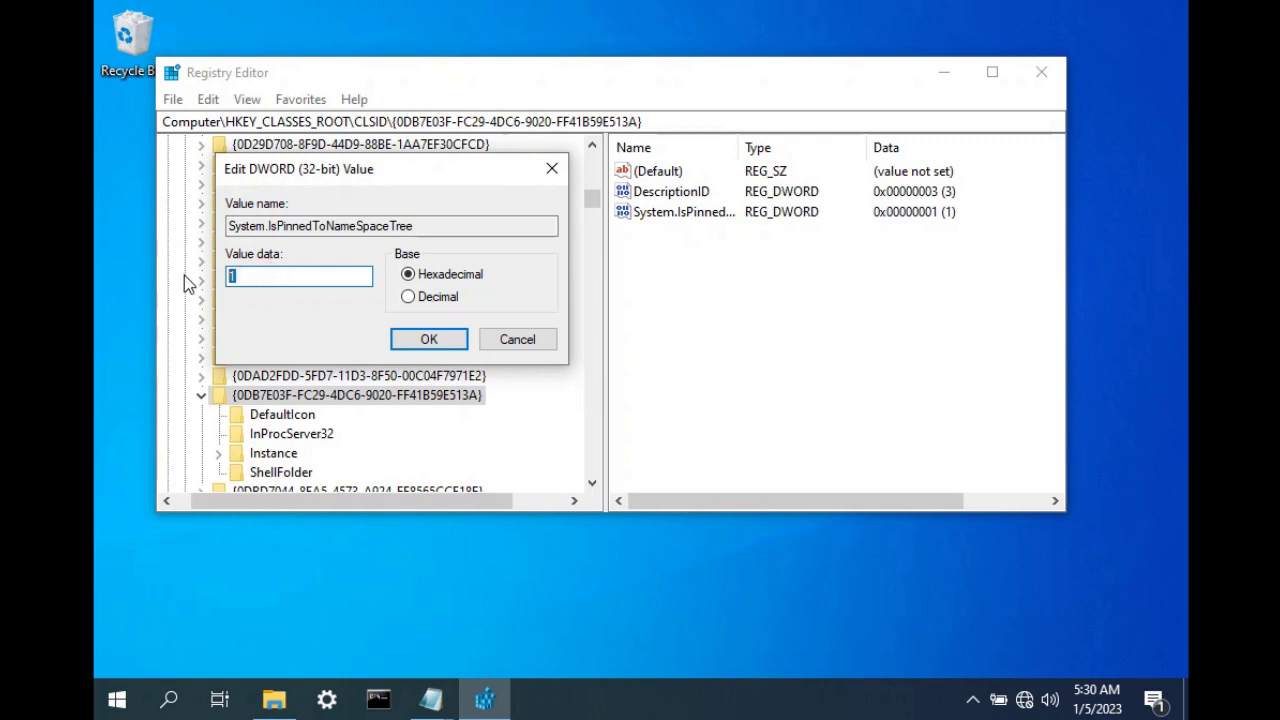
click(424, 341)
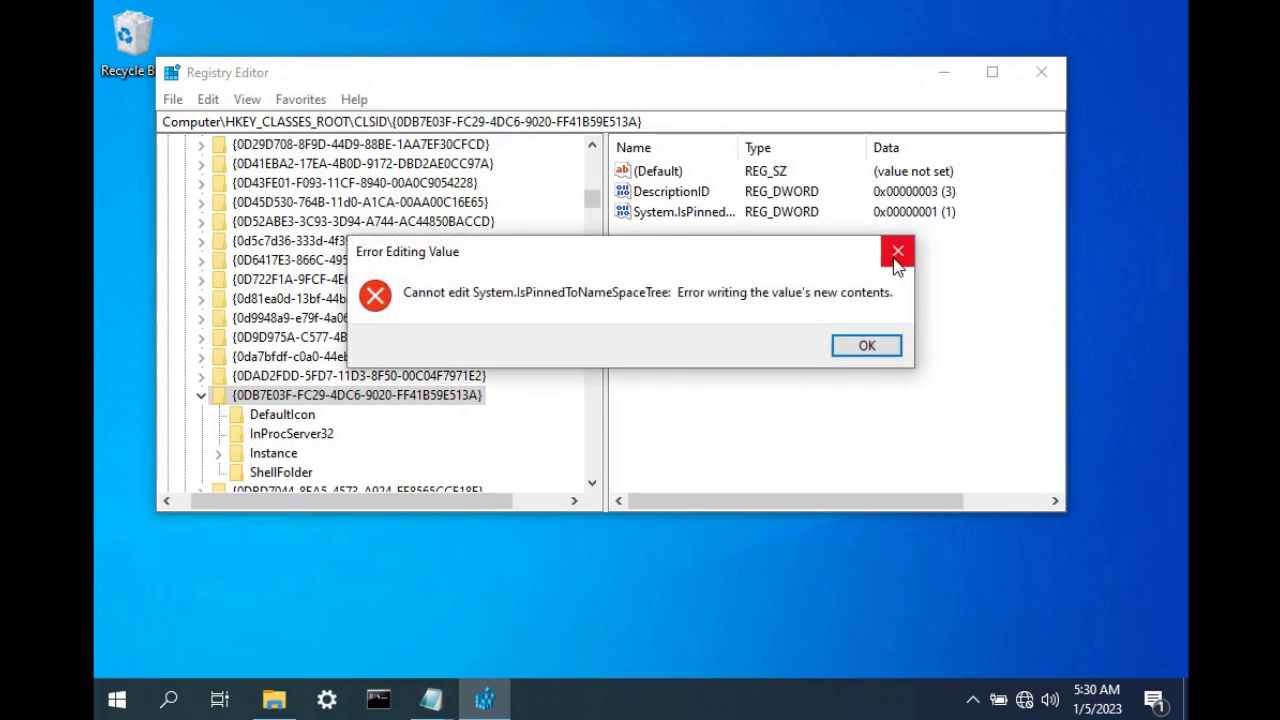
click(897, 256)
Change the owner of the {0DB7E03F-FC29-4DC6-9020-FF41B59E513A} key to the Administrators group, replacing the owner on subcontainers and objects too.
right_click(387, 398)
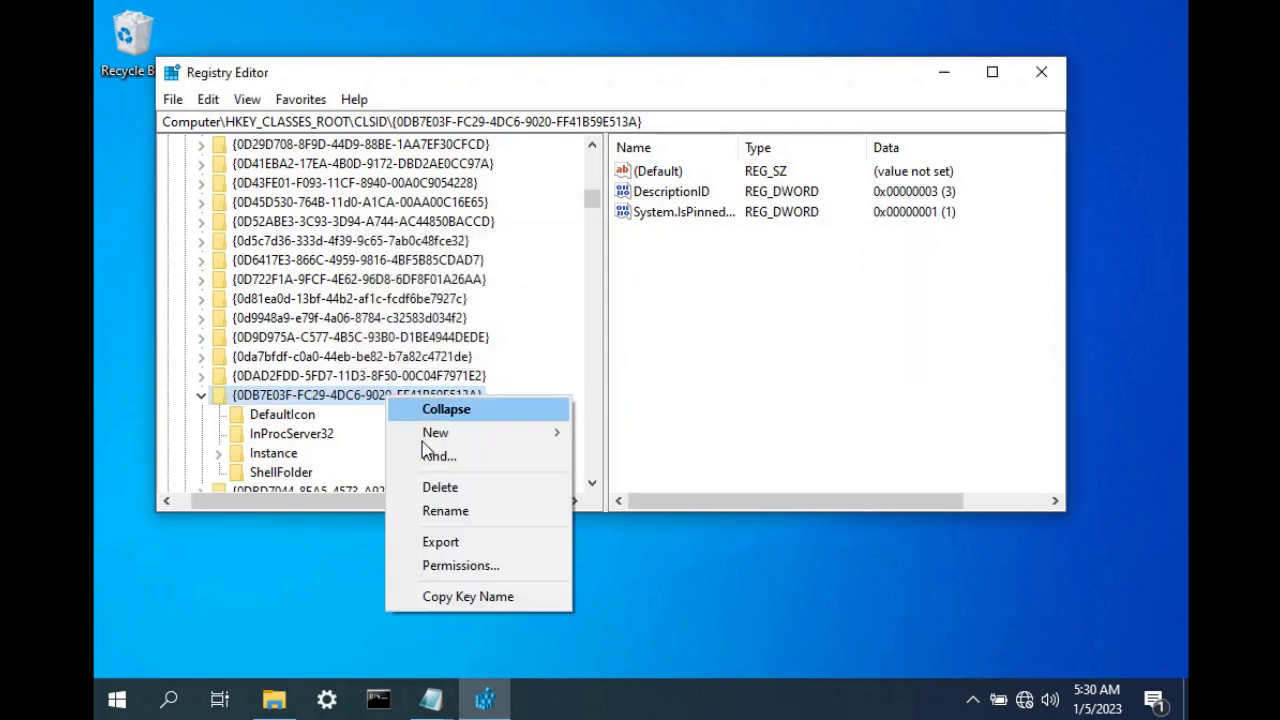
click(453, 565)
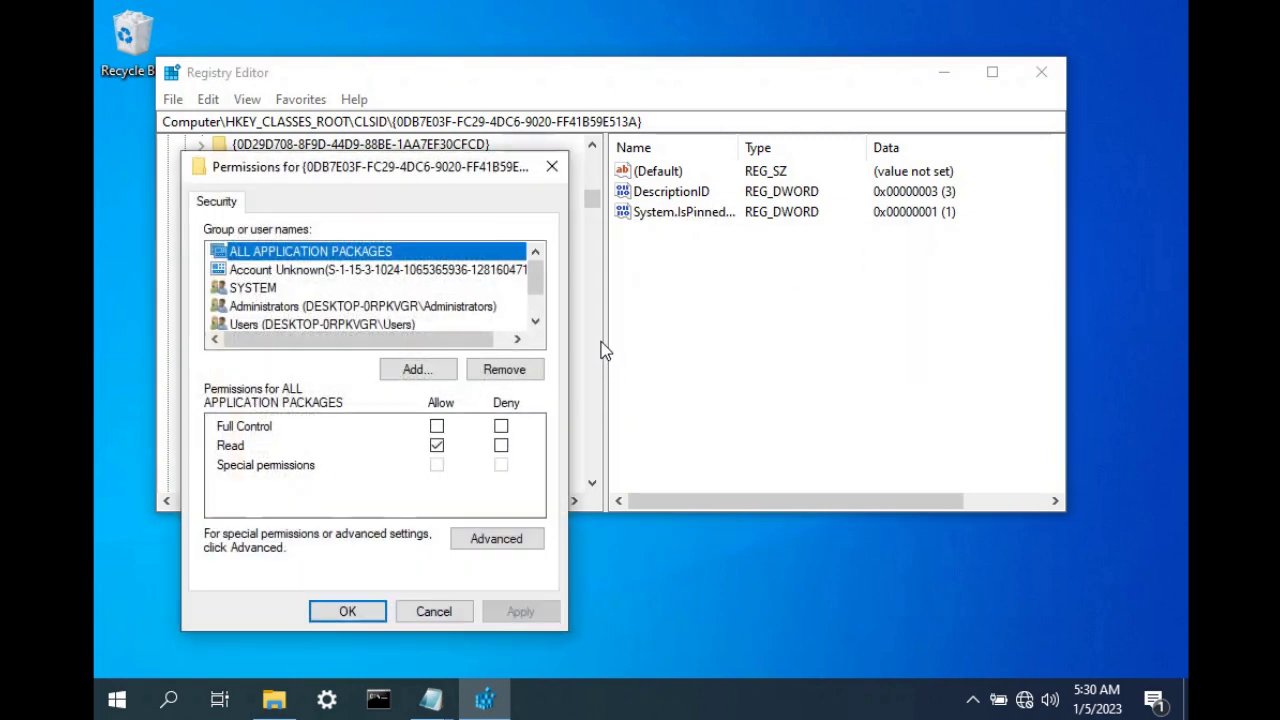
click(503, 537)
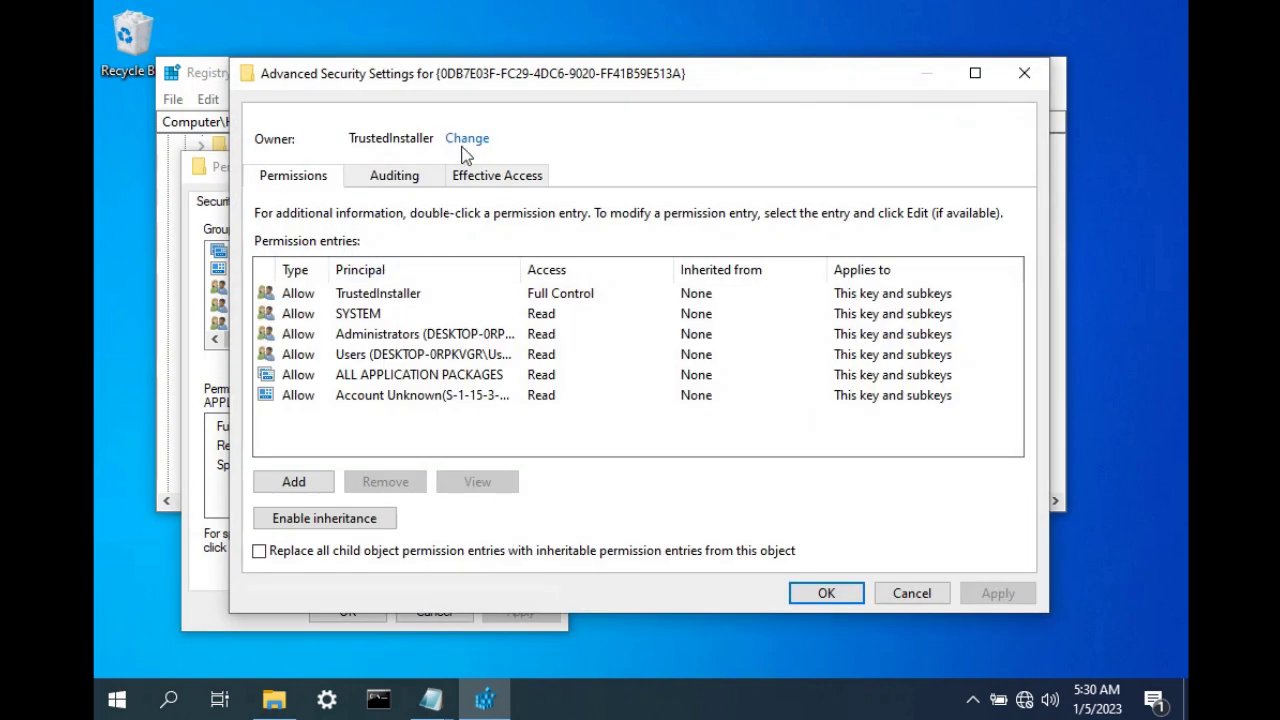
click(466, 142)
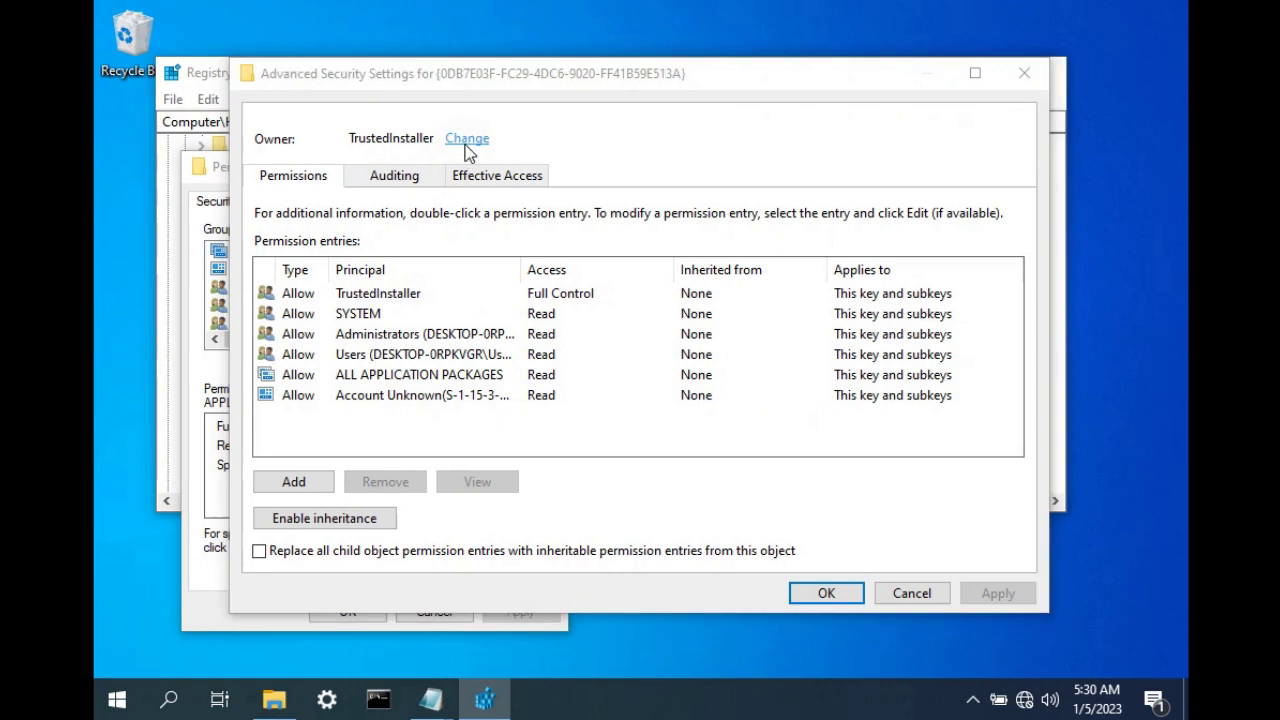
click(287, 343)
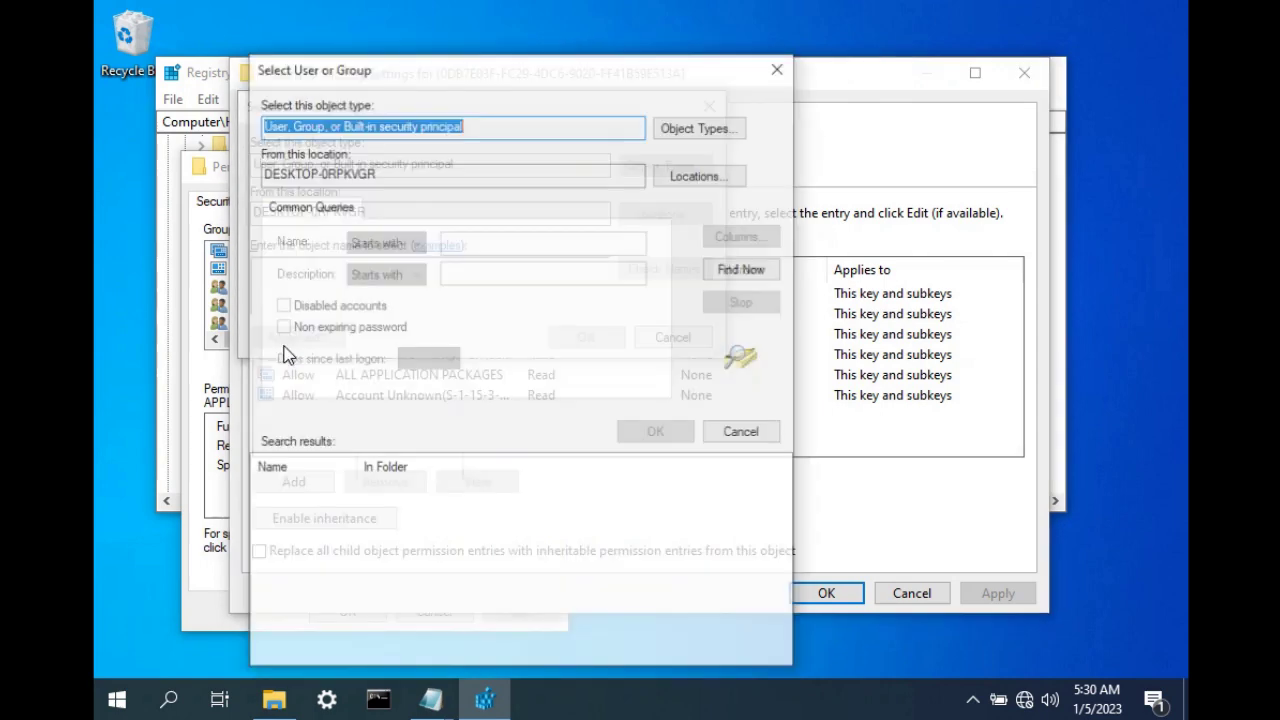
click(741, 270)
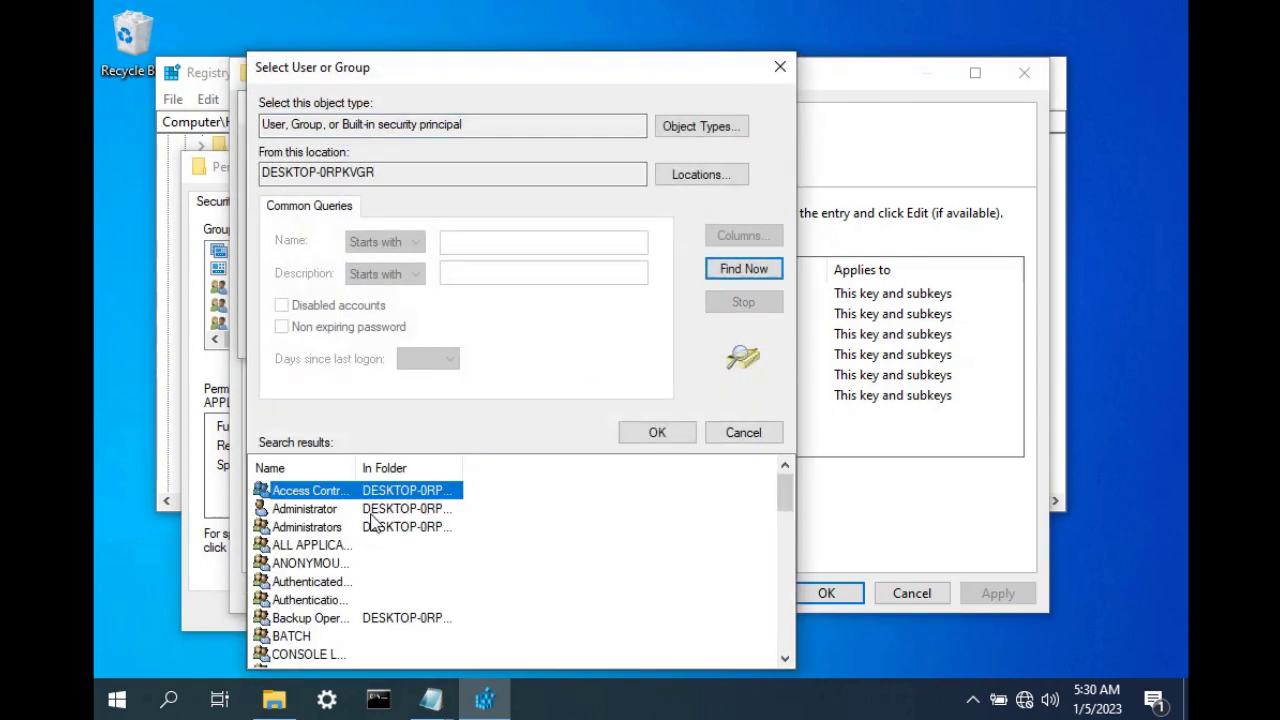
click(370, 510)
click(365, 527)
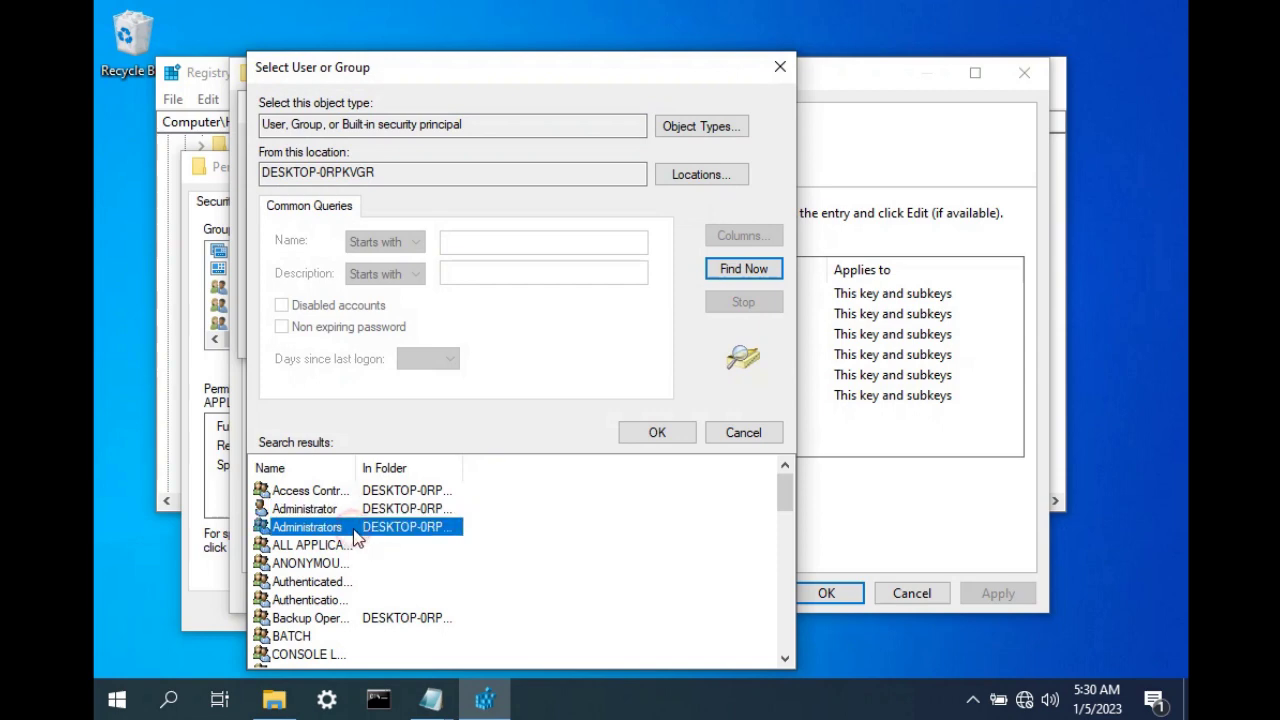
click(670, 438)
click(588, 338)
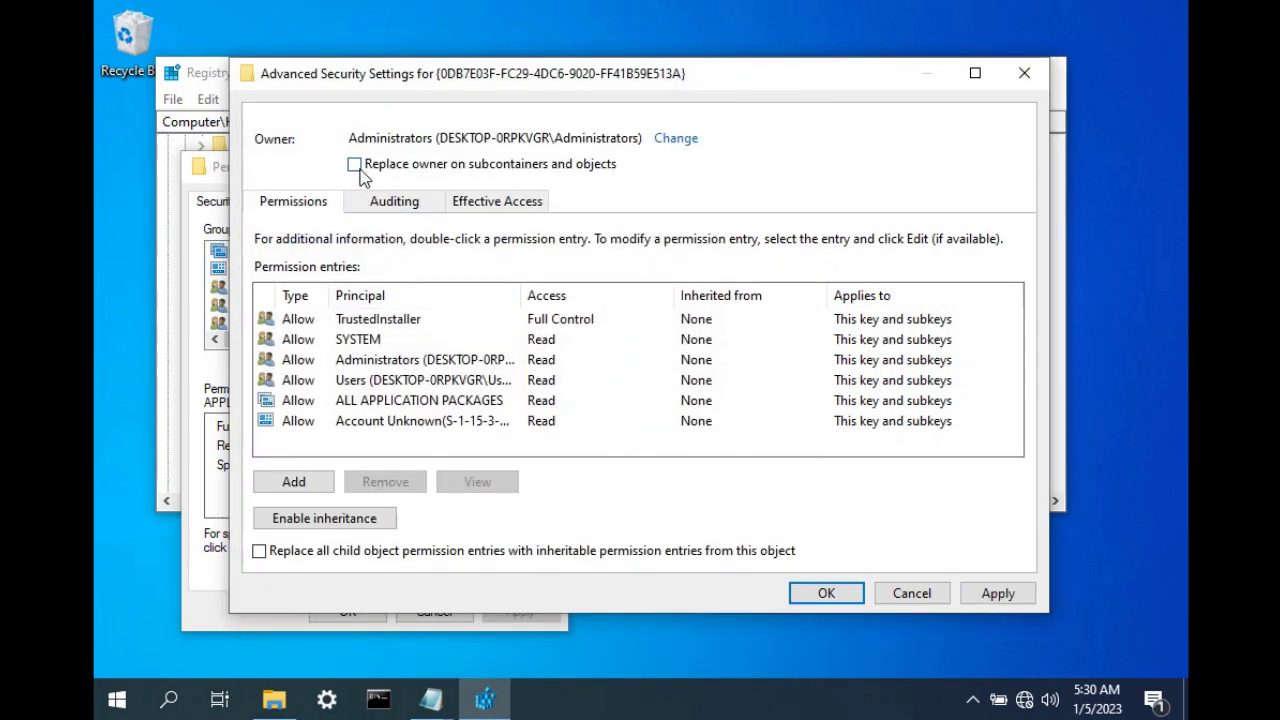
click(355, 165)
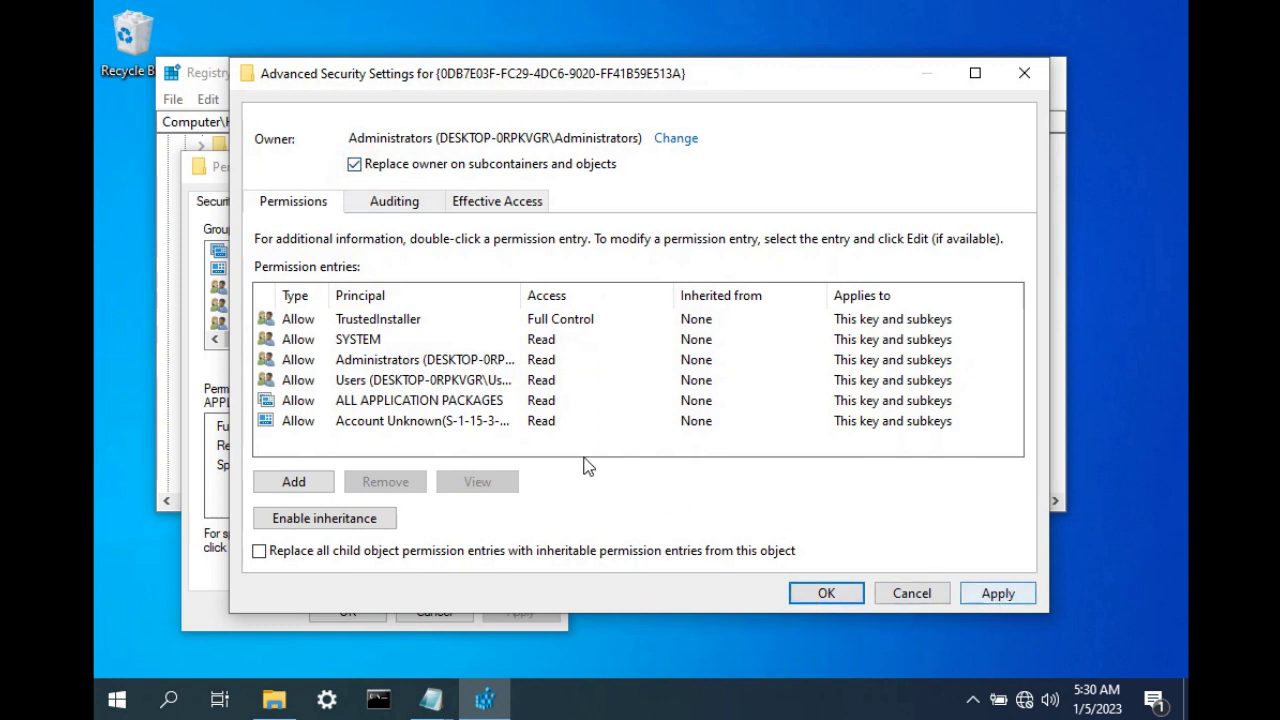
click(1000, 594)
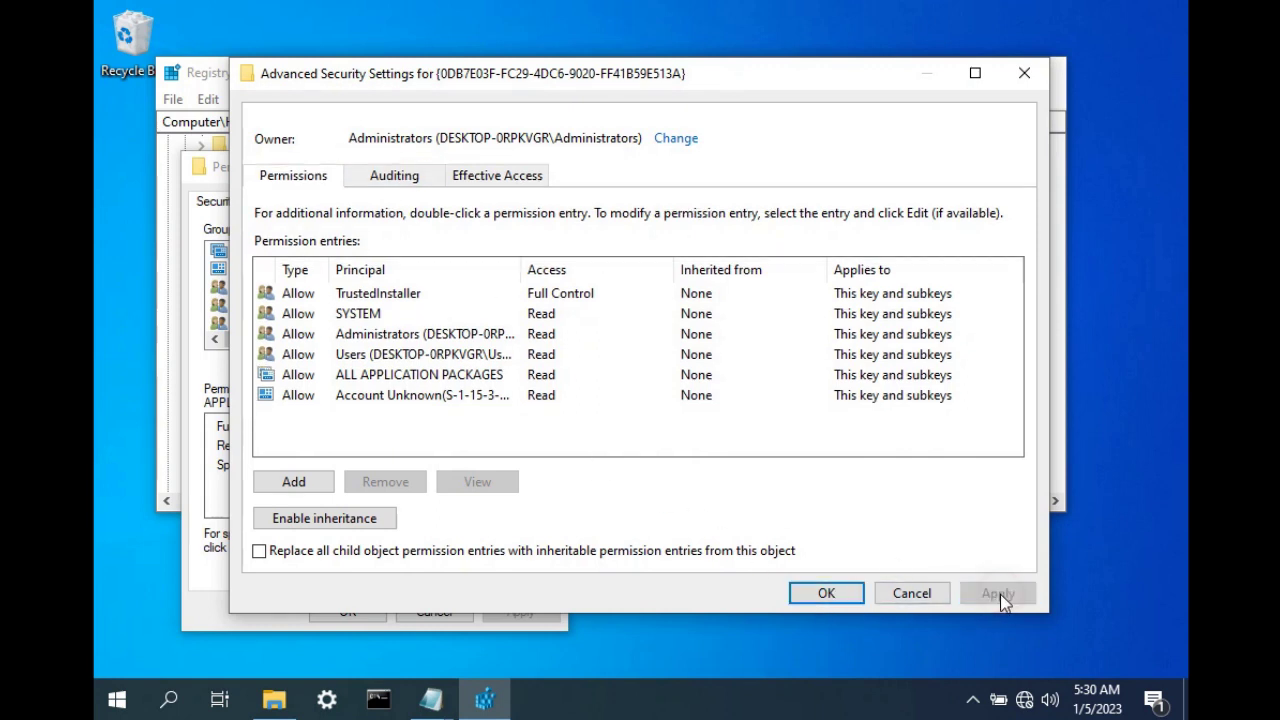
Grant the Administrators group Full Control of this key and its subkeys, and apply the permissions.
click(414, 336)
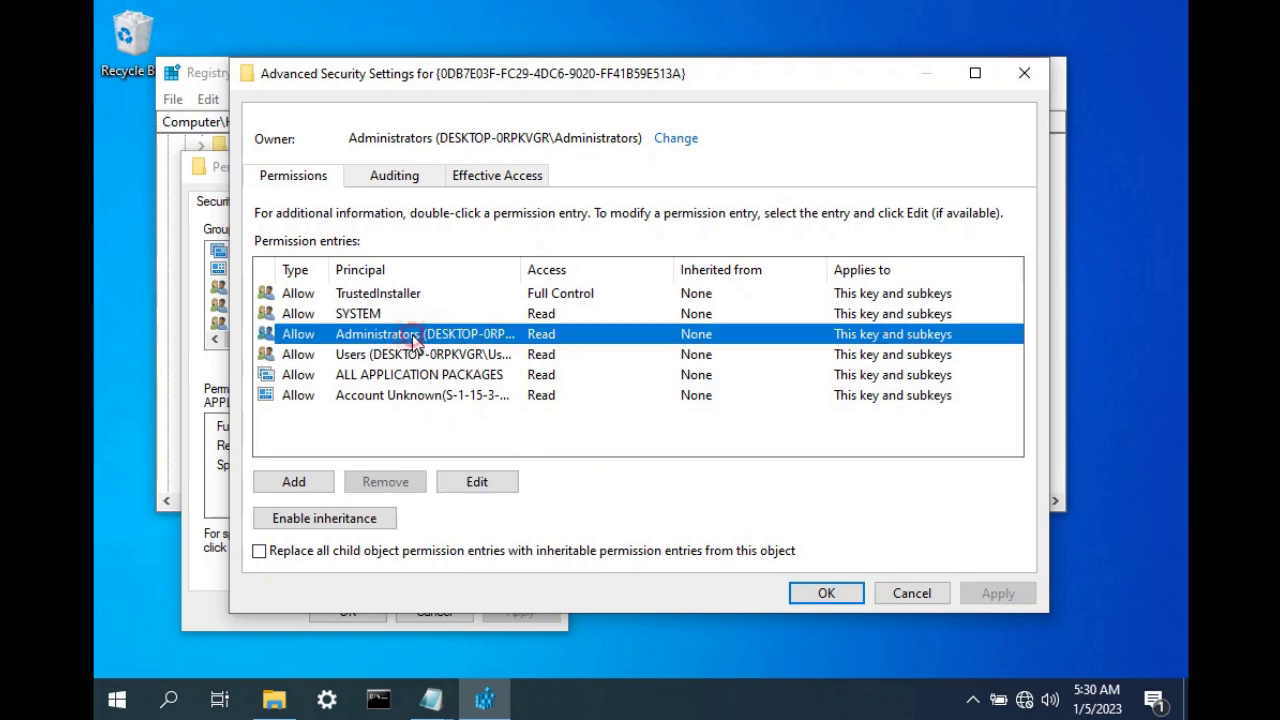
click(494, 484)
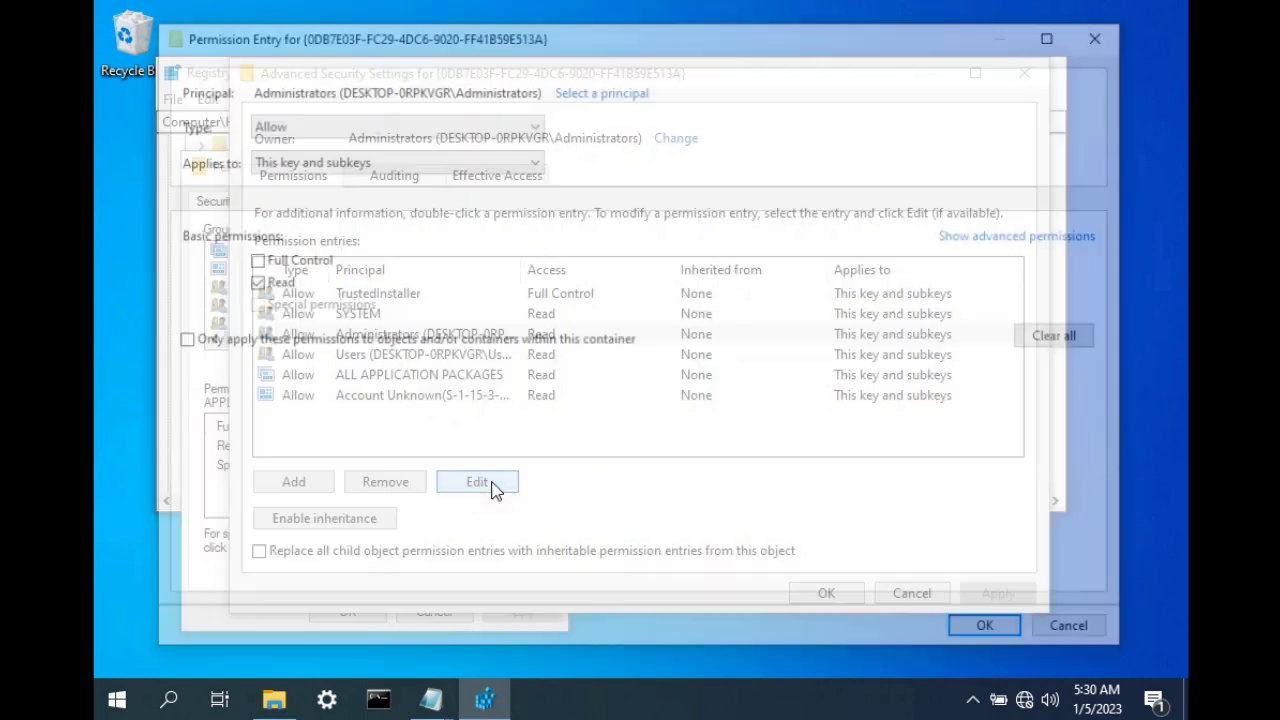
click(268, 261)
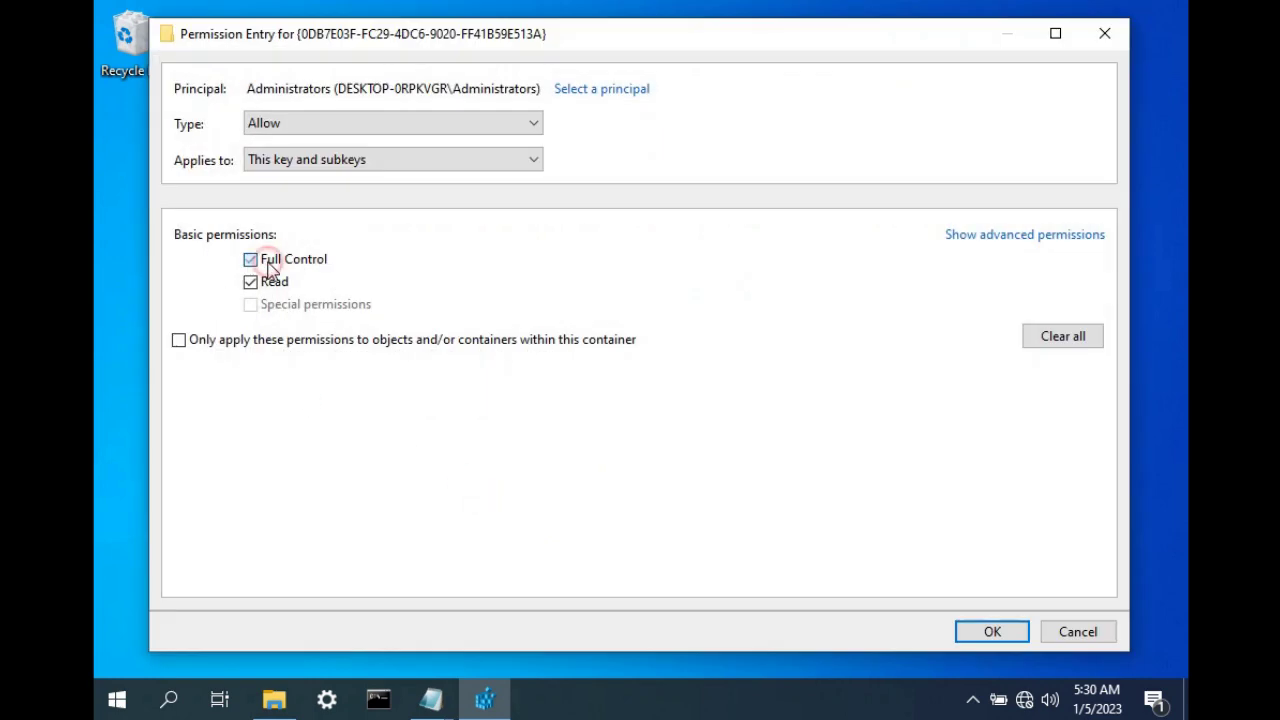
click(997, 632)
click(1008, 595)
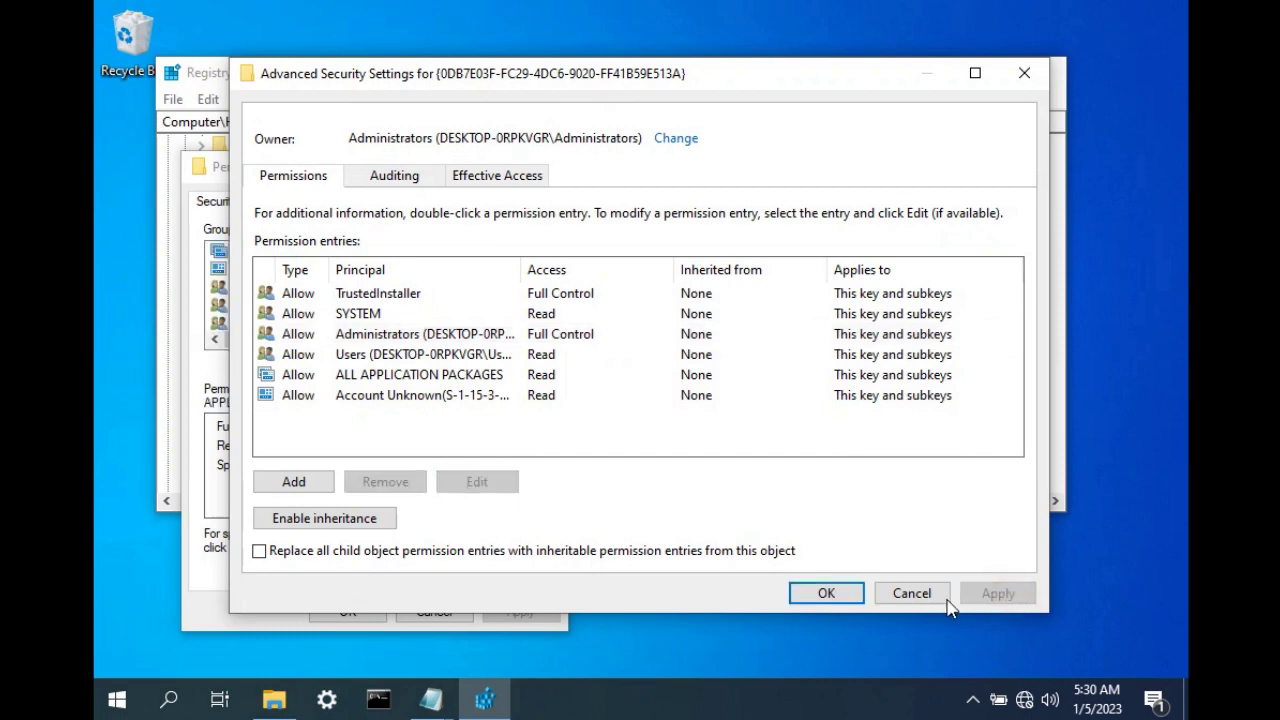
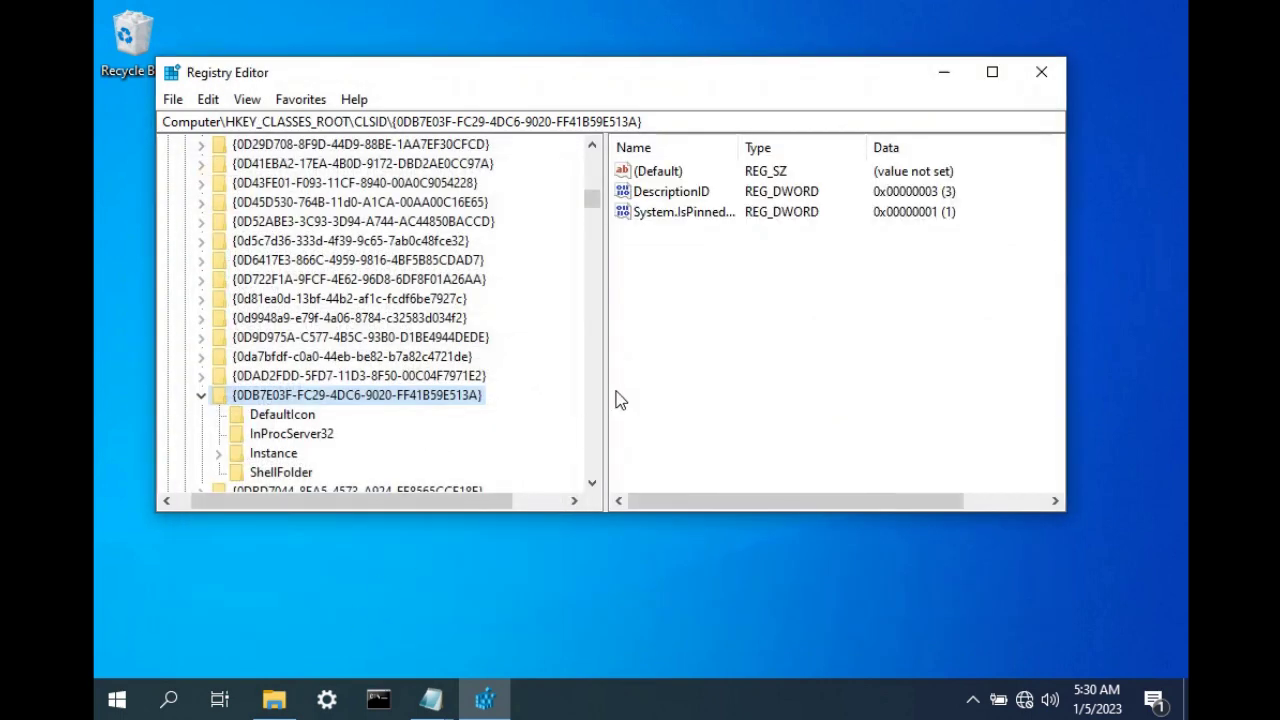
Set the value data of System.IsPinnedToNameSpaceTree to 0.
click(650, 212)
right_click(663, 213)
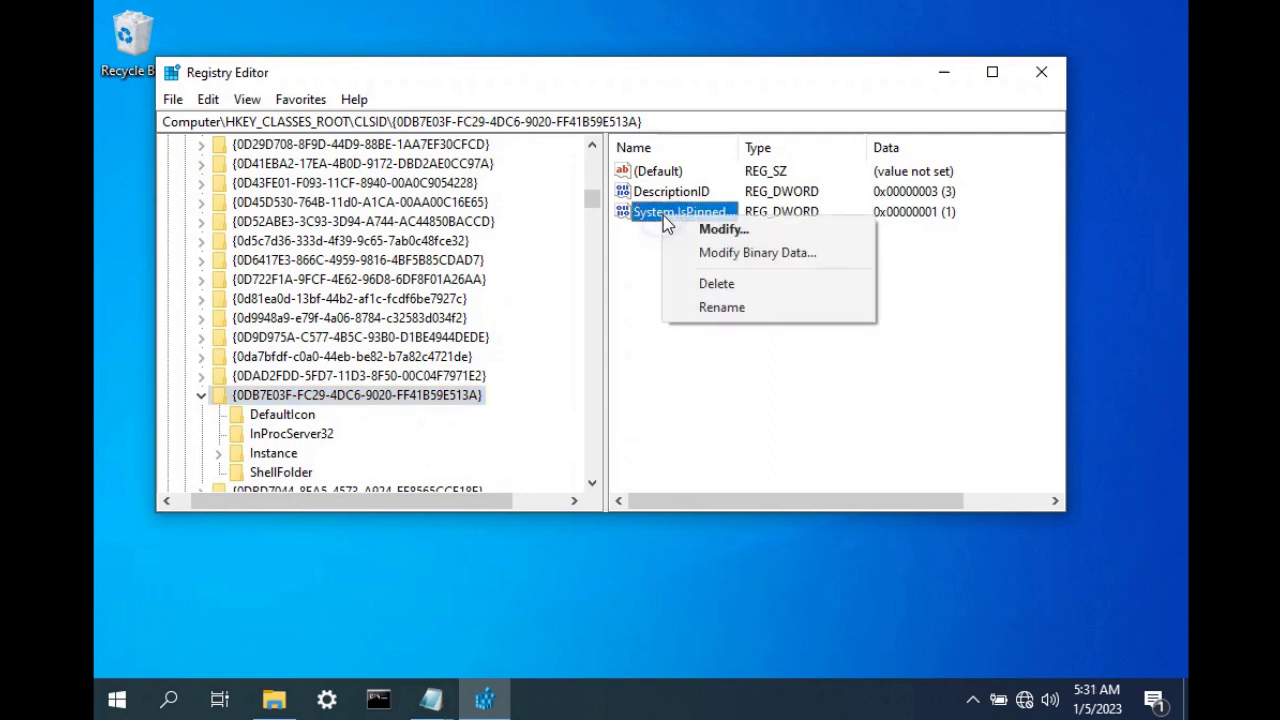
click(720, 229)
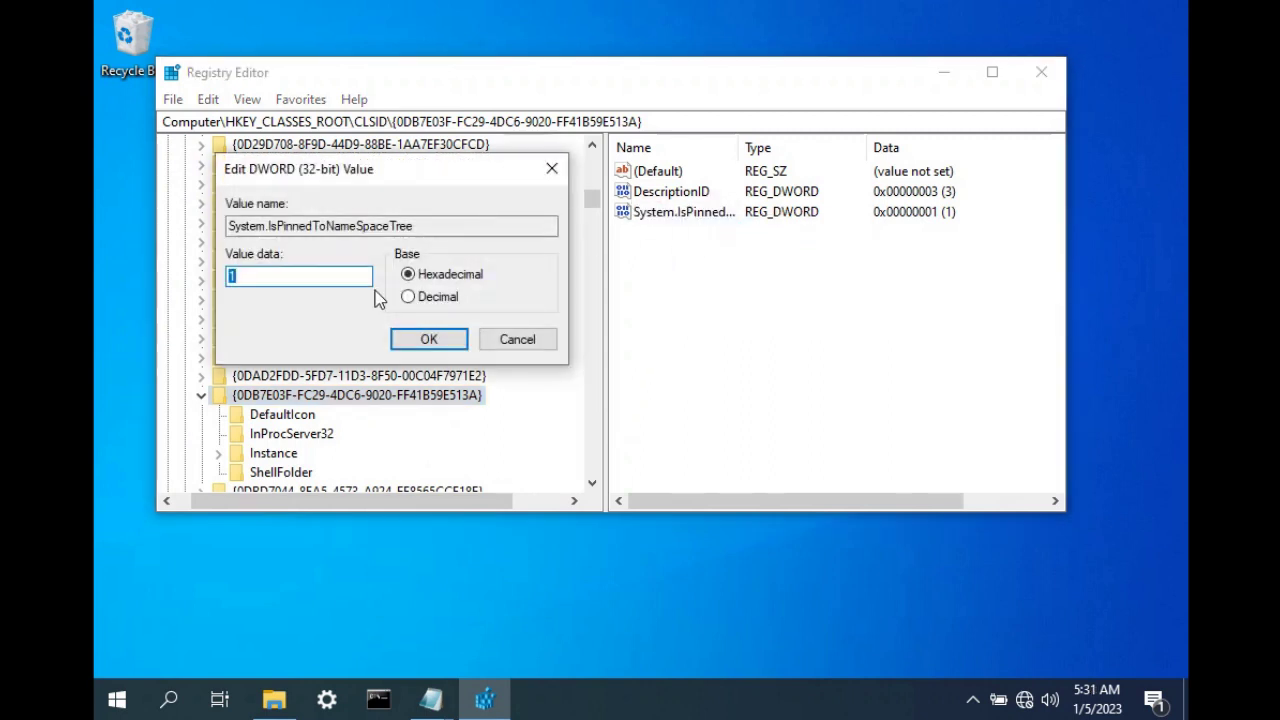
click(428, 339)
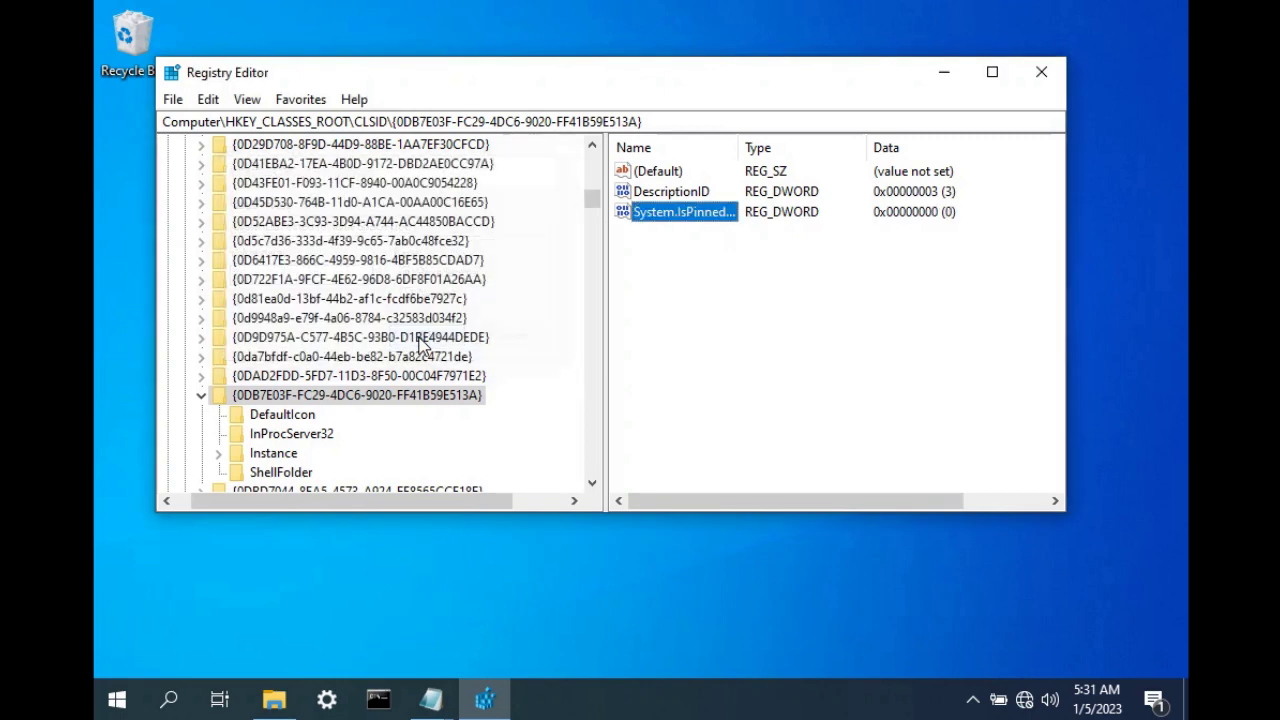
click(716, 332)
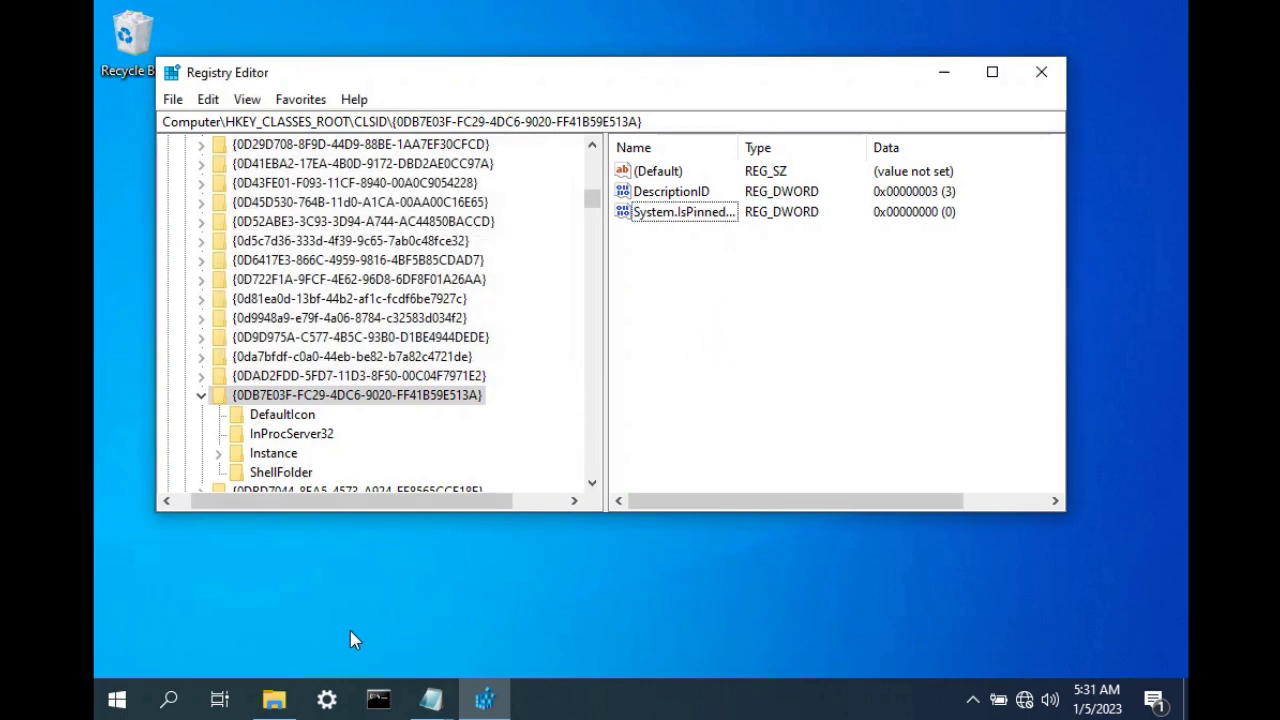
Close and reopen File Explorer to check whether This PC lists 3D Objects.
click(274, 699)
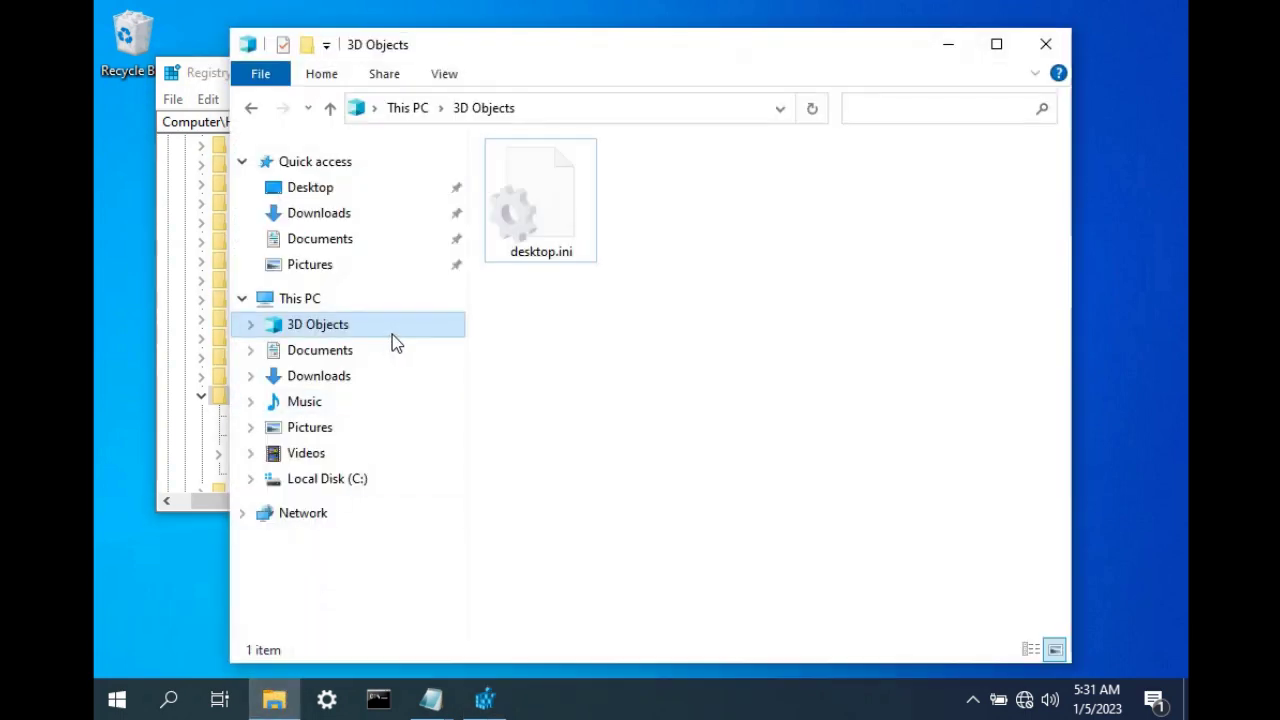
click(1046, 46)
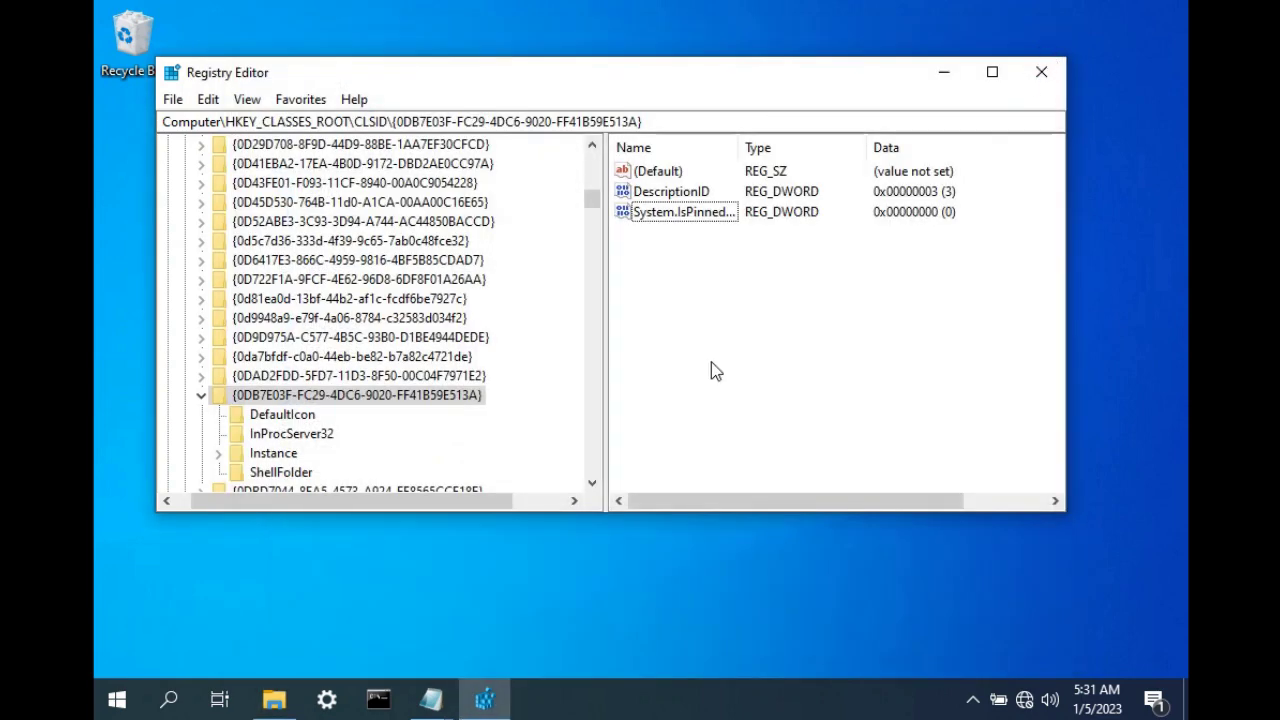
click(275, 703)
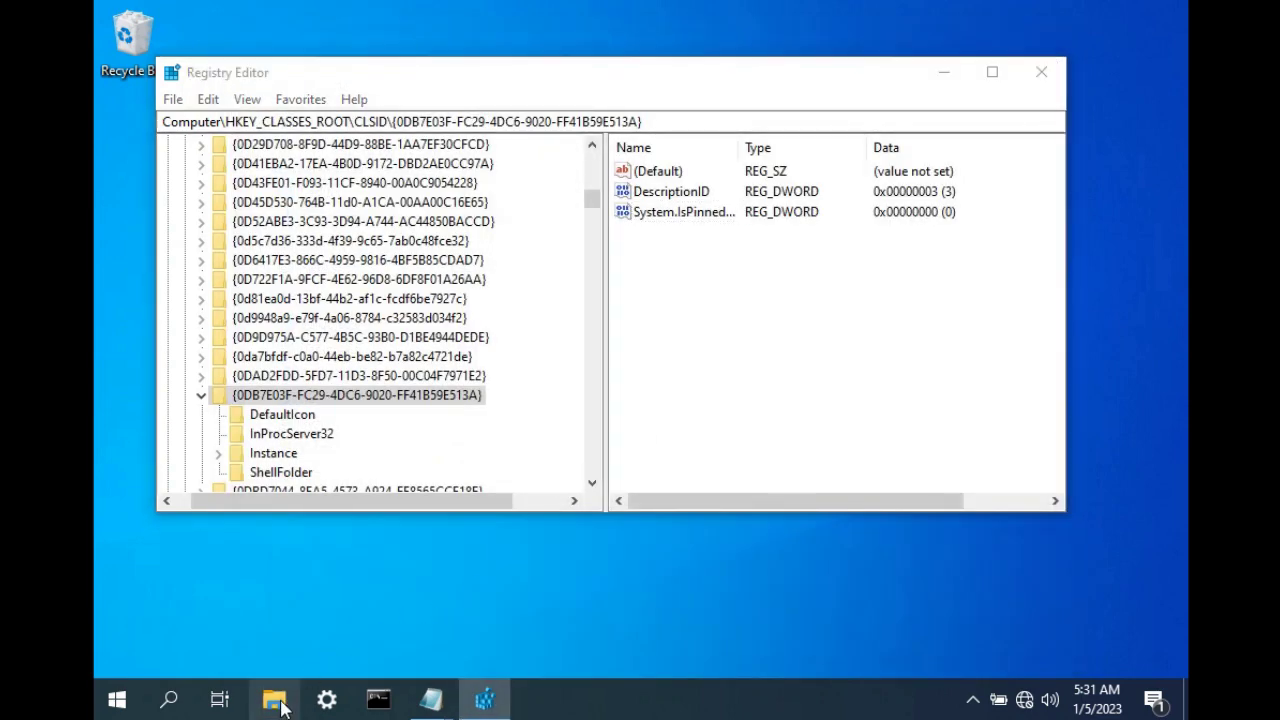